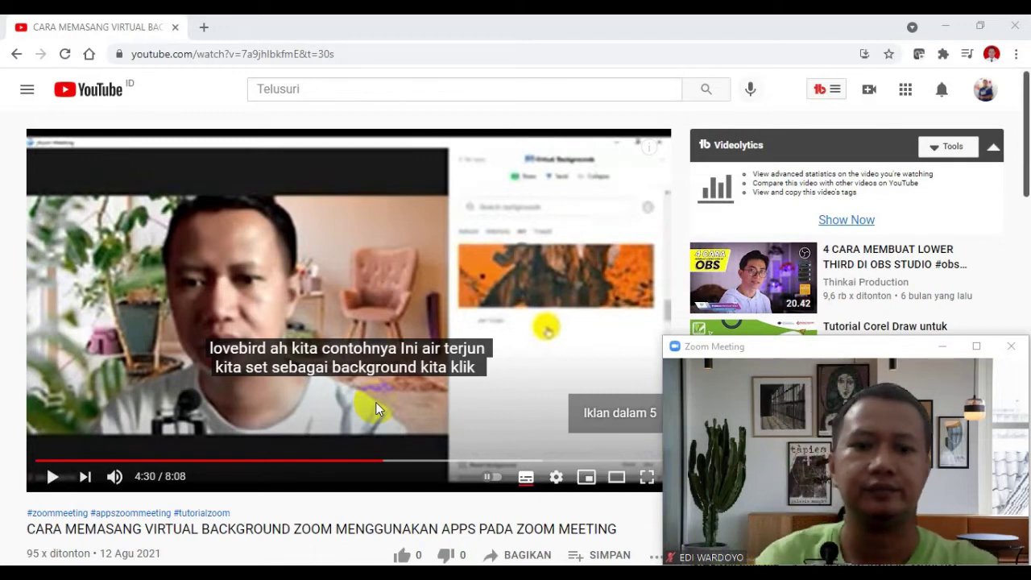
- Open the channel's subtitle management page in YouTube Studio
left_click(435, 490)
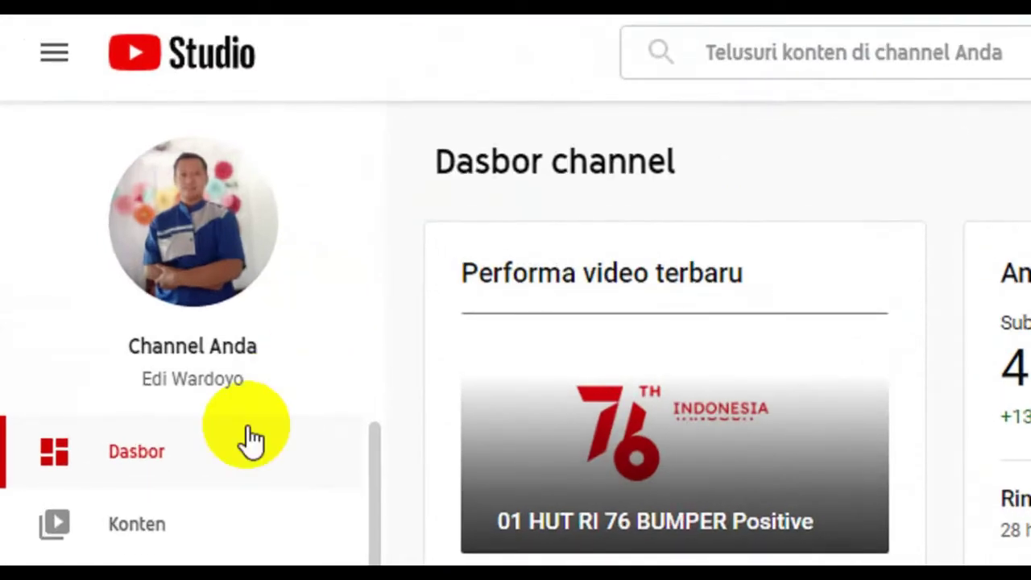
scroll(181, 548, "down", 2)
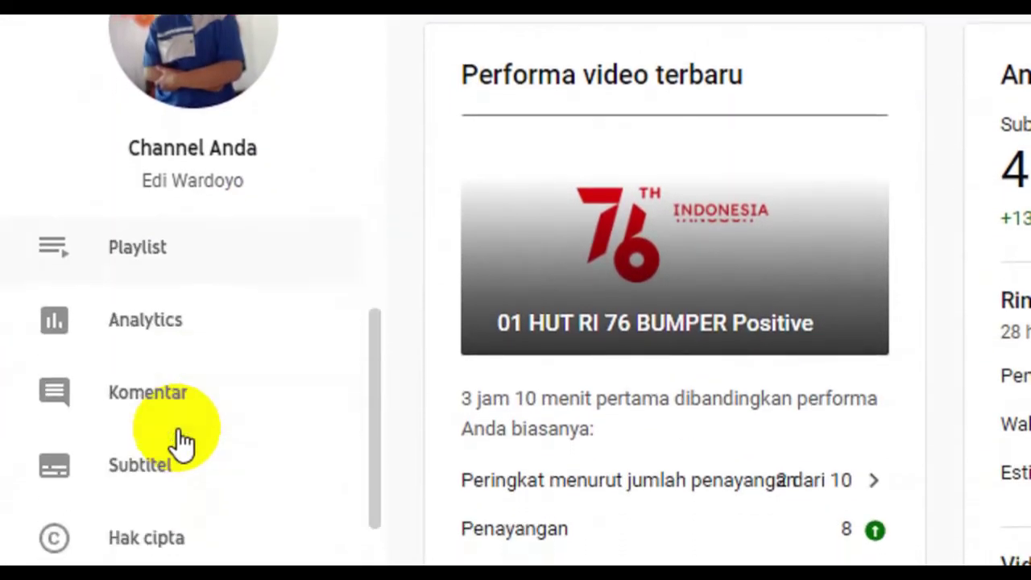
scroll(145, 423, "down", 2)
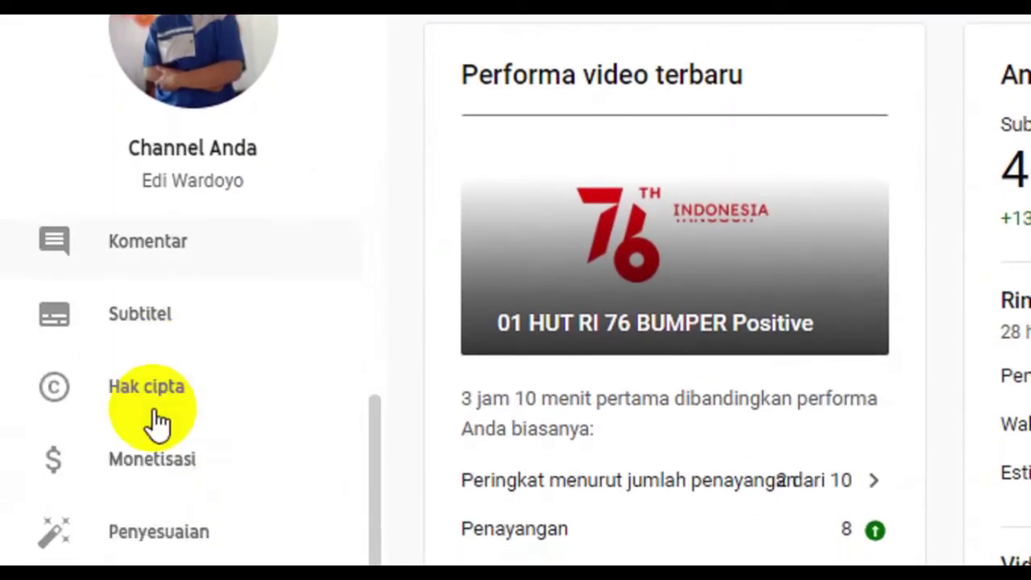
left_click(145, 322)
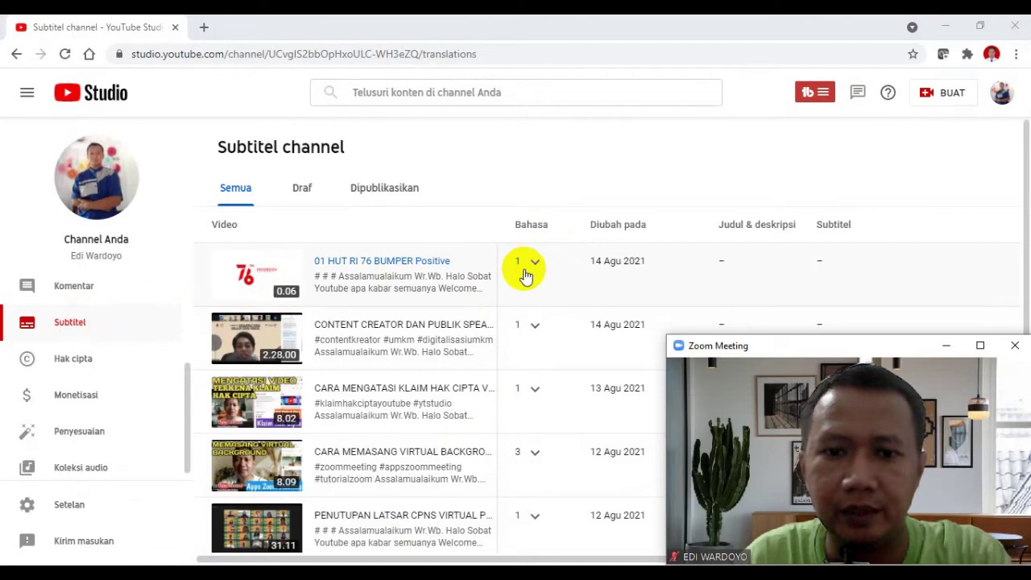
- Browse the channel's video list and examine the subtitle languages of the video "CARA MEMASANG VIRTUAL BACKGROUND"
scroll(525, 276, "down", 1)
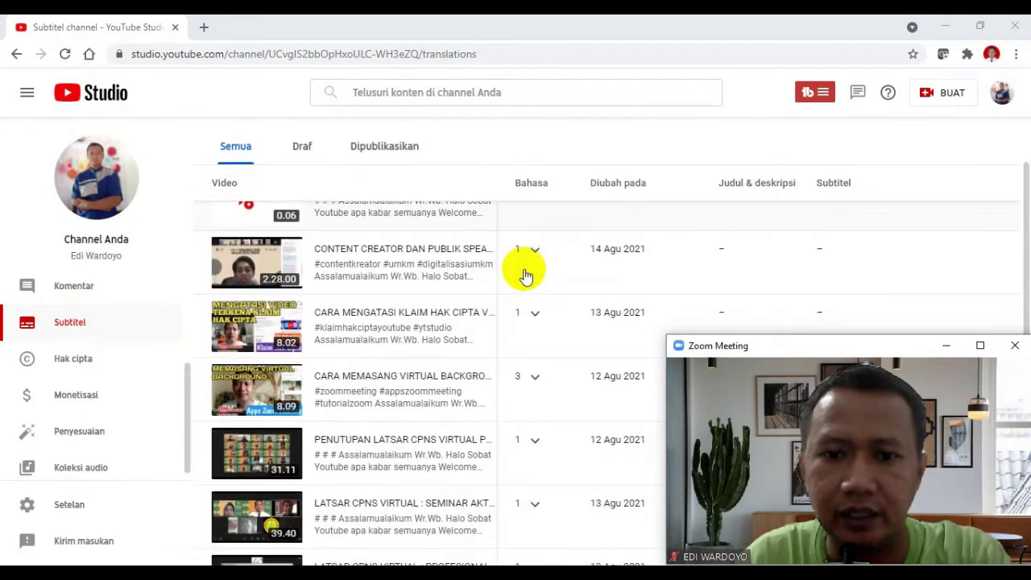
scroll(526, 276, "down", 2)
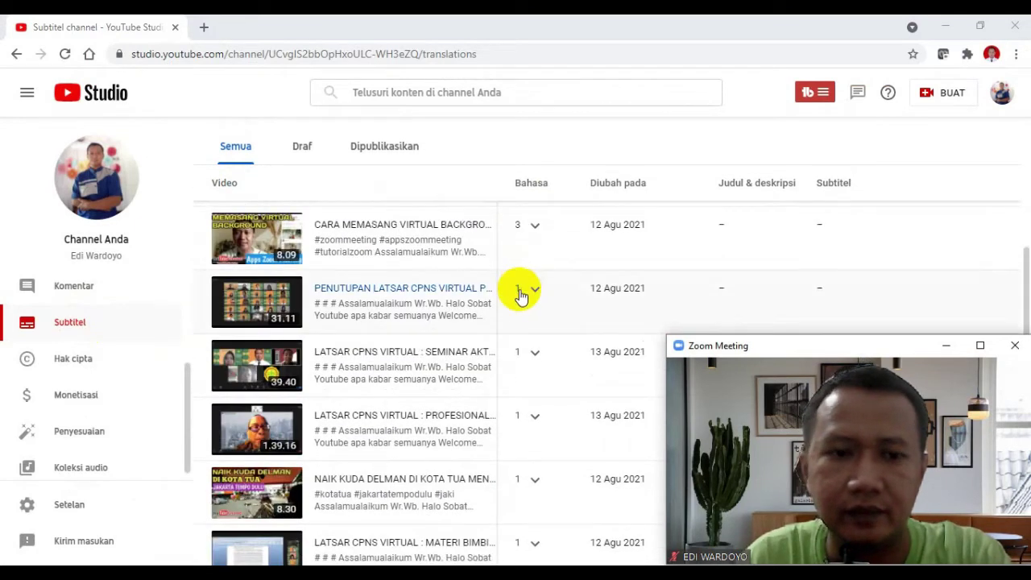
scroll(524, 311, "down", 2)
scroll(522, 309, "up", 3)
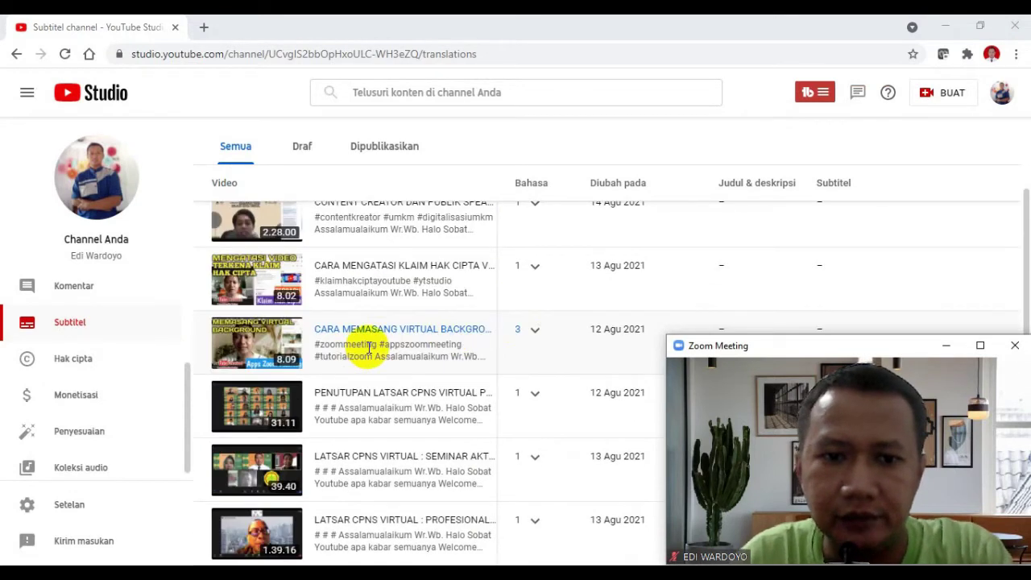
left_click(535, 334)
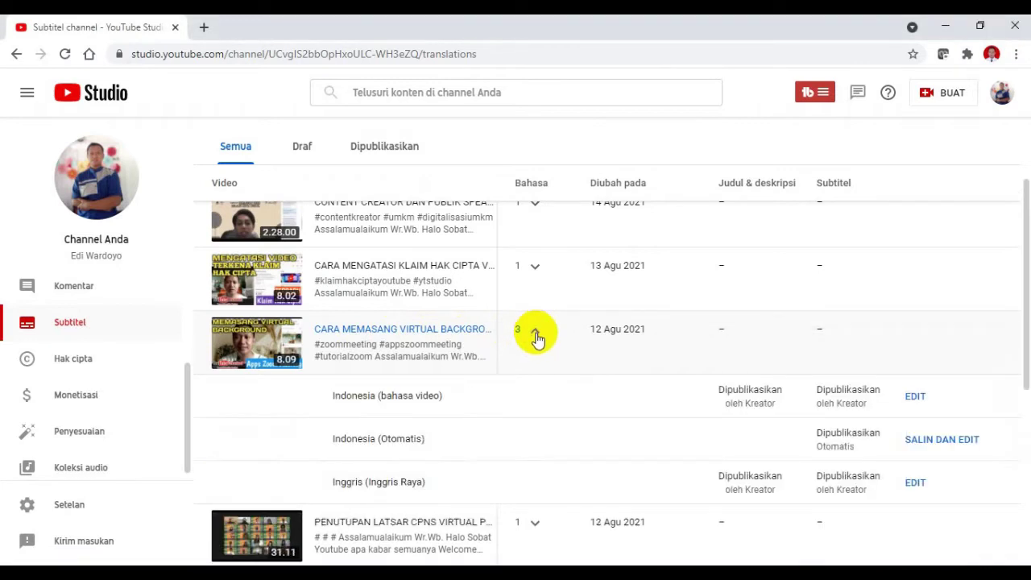
scroll(426, 299, "down", 1)
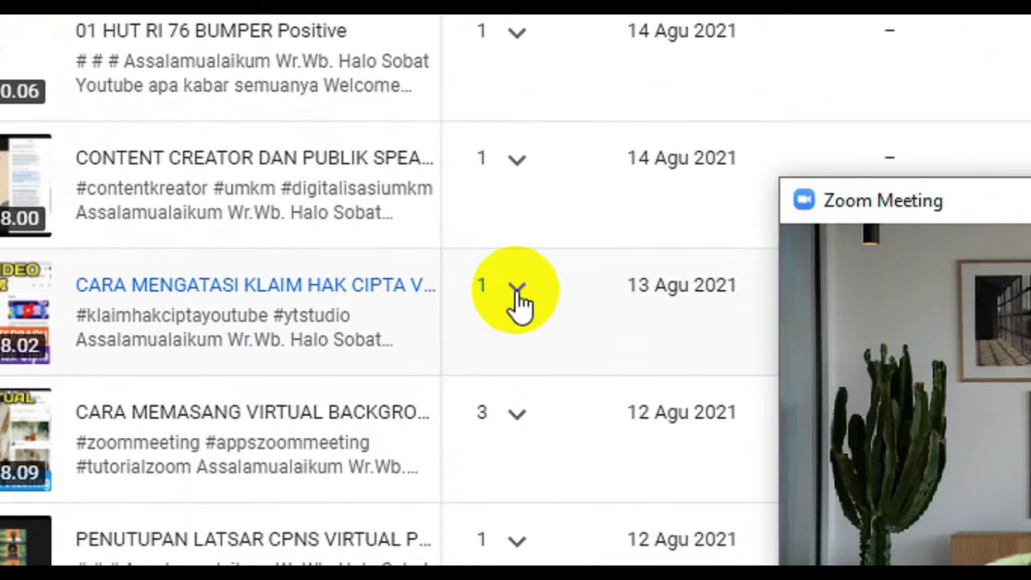
- Copy the automatic Indonesian subtitles of "CARA MENGATASI KLAIM HAK CIPTA" into an editable track, overwriting the existing draft
left_click(516, 291)
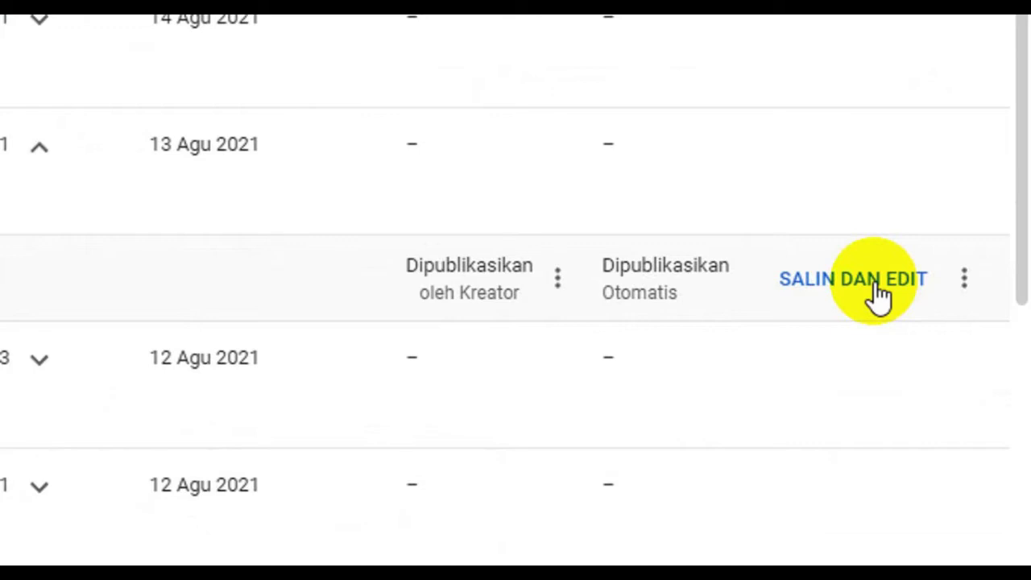
left_click(880, 295)
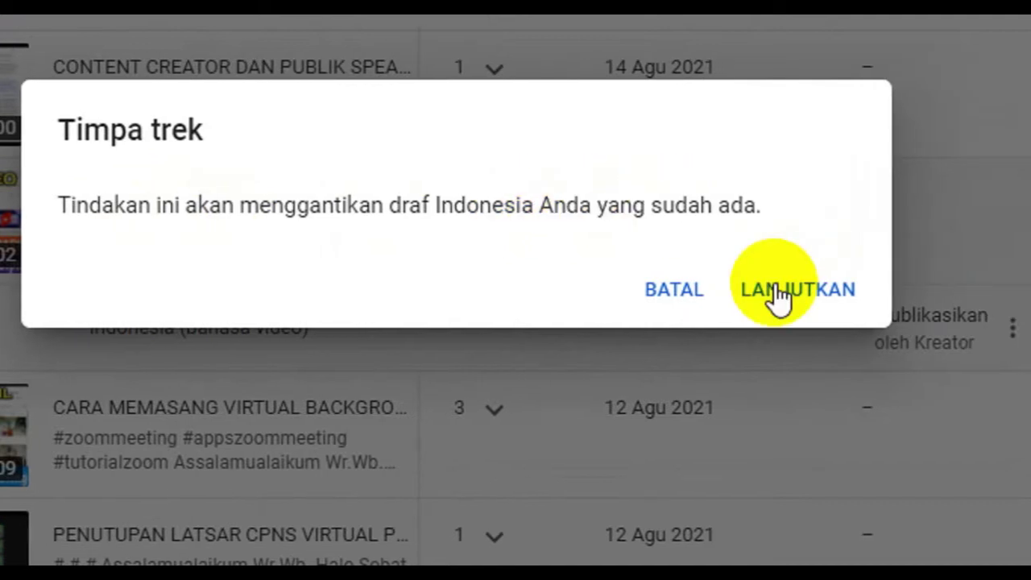
left_click(776, 293)
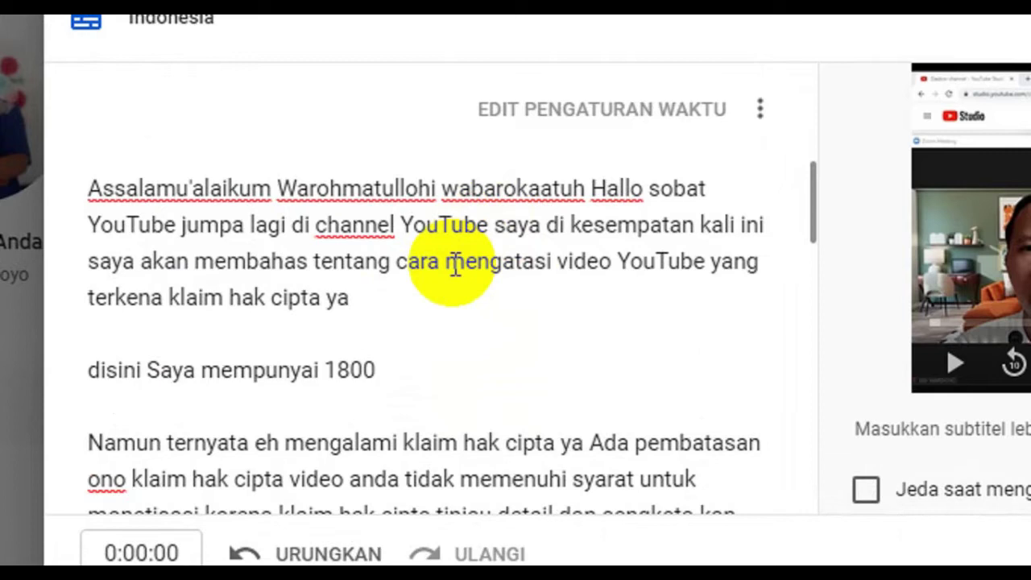
- Review the transcript and delete the stray word "Hai" before "jadi video yang"
scroll(442, 284, "down", 4)
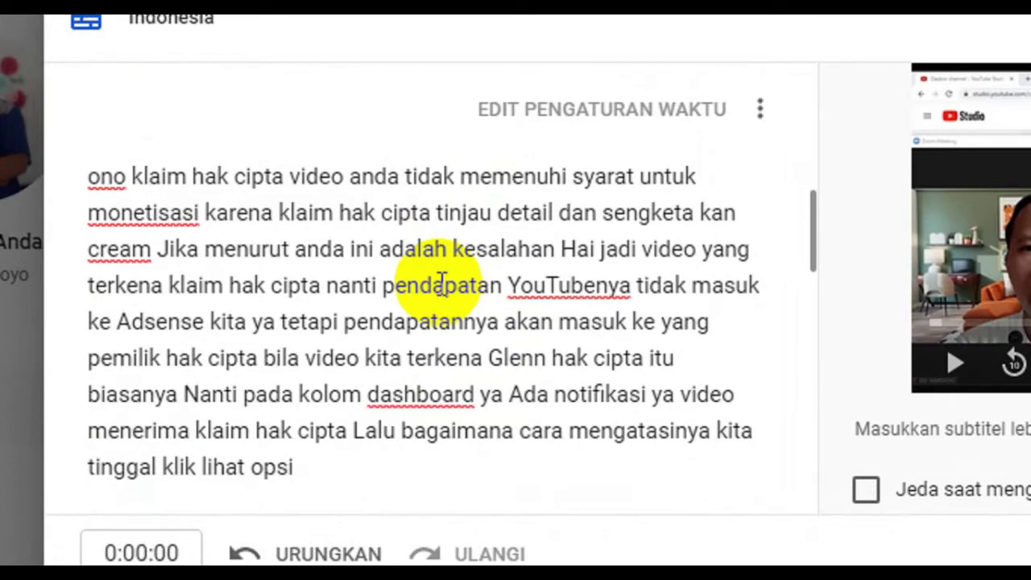
scroll(442, 284, "down", 2)
scroll(438, 282, "up", 6)
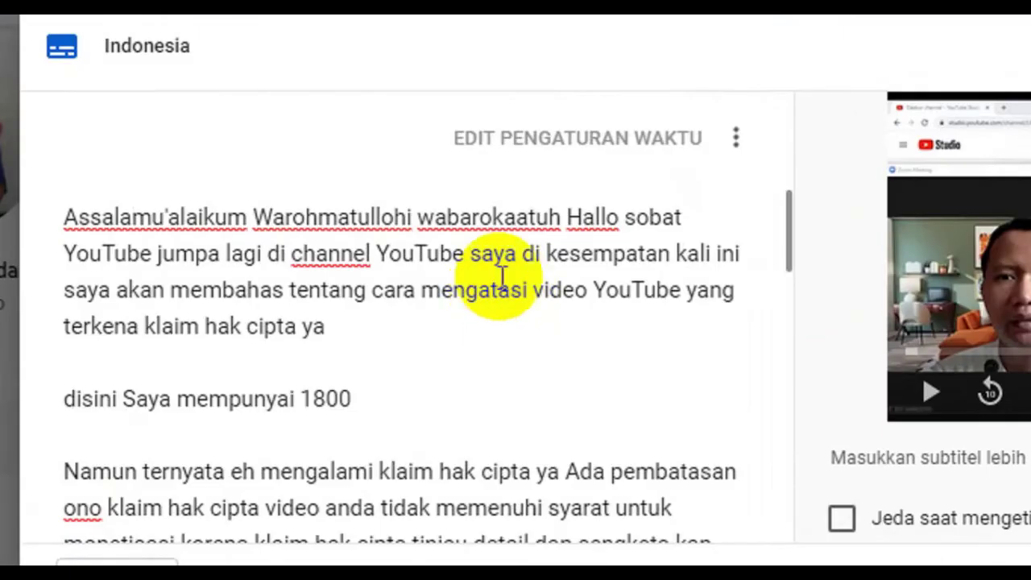
scroll(490, 294, "down", 2)
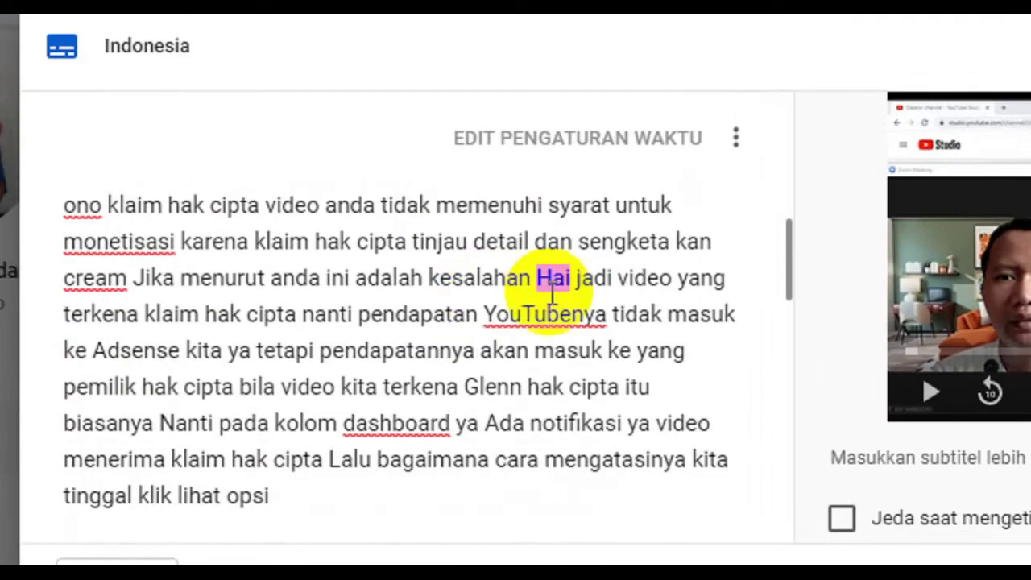
left_click(577, 278)
key("BackSpace")
key("BackSpace")
key("BackSpace")
key("BackSpace")
- Delete the word "Hai" before "disini dijelaskan" and before "berikutnya ada monetisasi" in the transcript
scroll(538, 293, "down", 2)
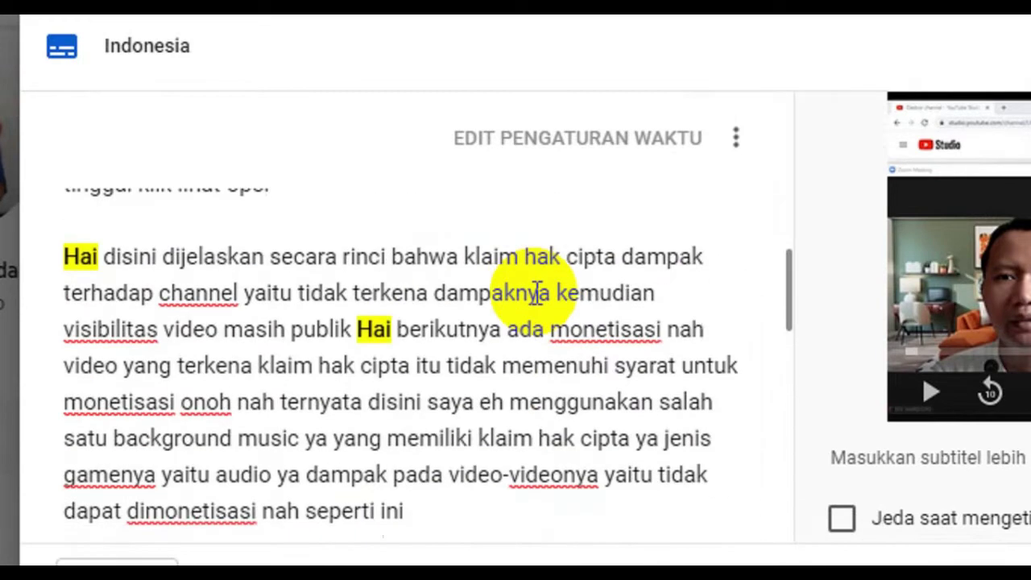
scroll(538, 292, "up", 2)
left_click(249, 414)
key("BackSpace")
key("BackSpace")
key("BackSpace")
key("BackSpace")
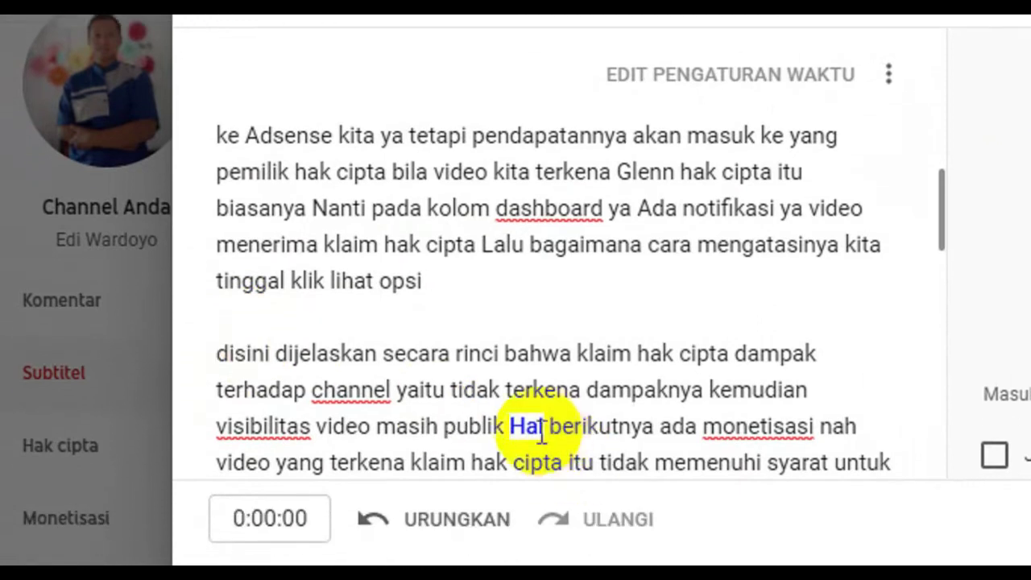
left_click(548, 485)
key("BackSpace")
key("BackSpace")
key("BackSpace")
key("BackSpace")
- Delete the word "Hai" before "nah ternyata video" and before "selanjutnya di sini" in the transcript
scroll(576, 447, "down", 2)
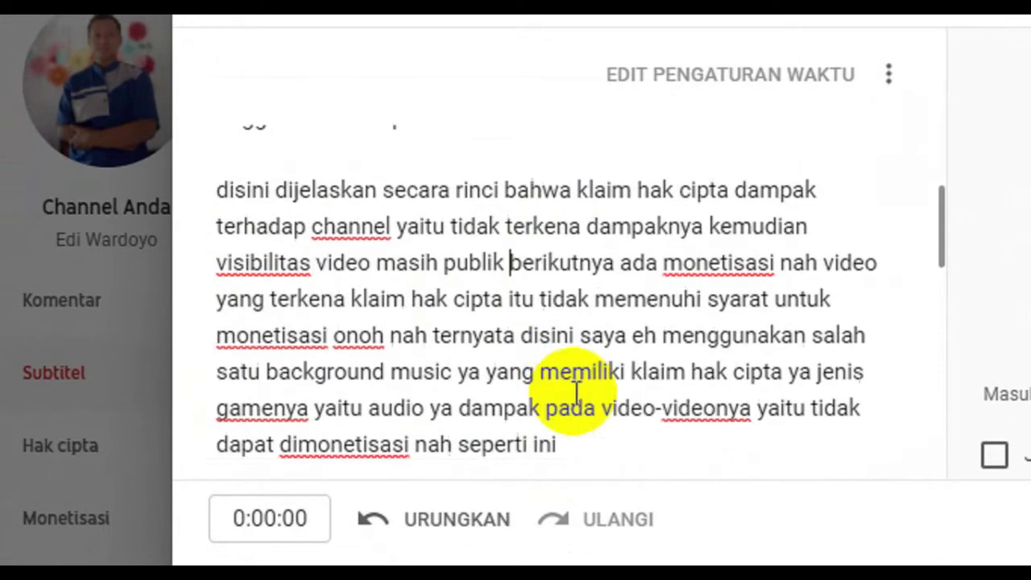
scroll(576, 394, "down", 2)
left_click(255, 377)
key("BackSpace")
key("BackSpace")
key("BackSpace")
key("BackSpace")
left_click(352, 414)
key("BackSpace")
key("BackSpace")
key("BackSpace")
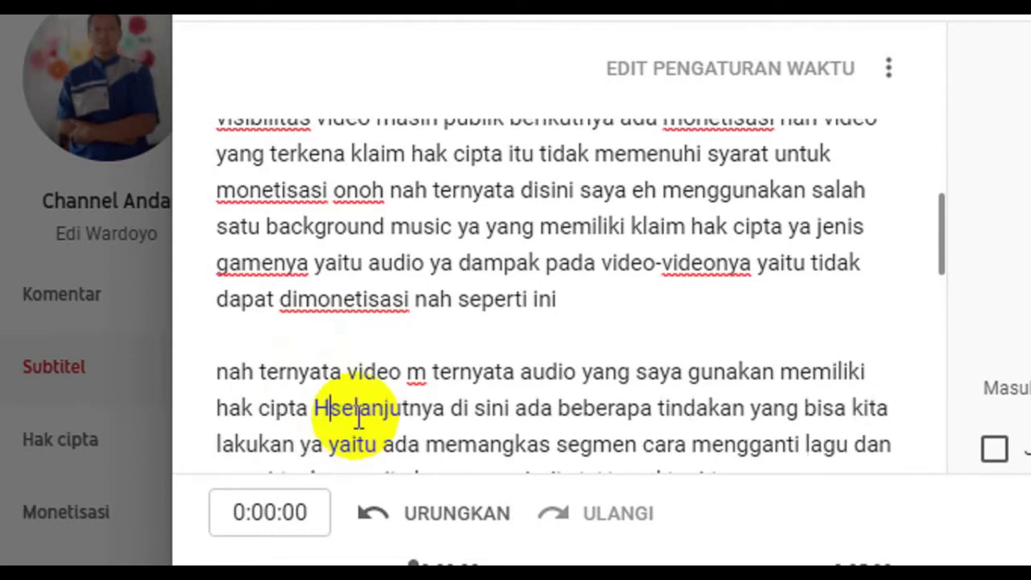
key("BackSpace")
- Delete the words "Hai Moms" at the start of the paragraph beginning before "katakan disini"
scroll(525, 391, "down", 4)
left_click(249, 283)
key("BackSpace")
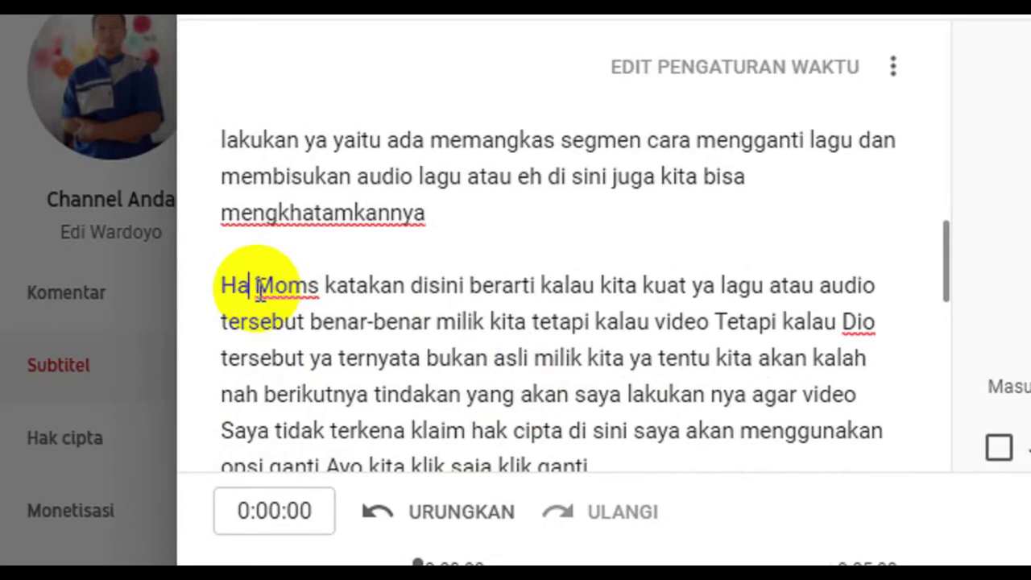
key("BackSpace")
key("BackSpace")
left_click(296, 285)
key("BackSpace")
key("BackSpace")
key("BackSpace")
key("BackSpace")
key("BackSpace")
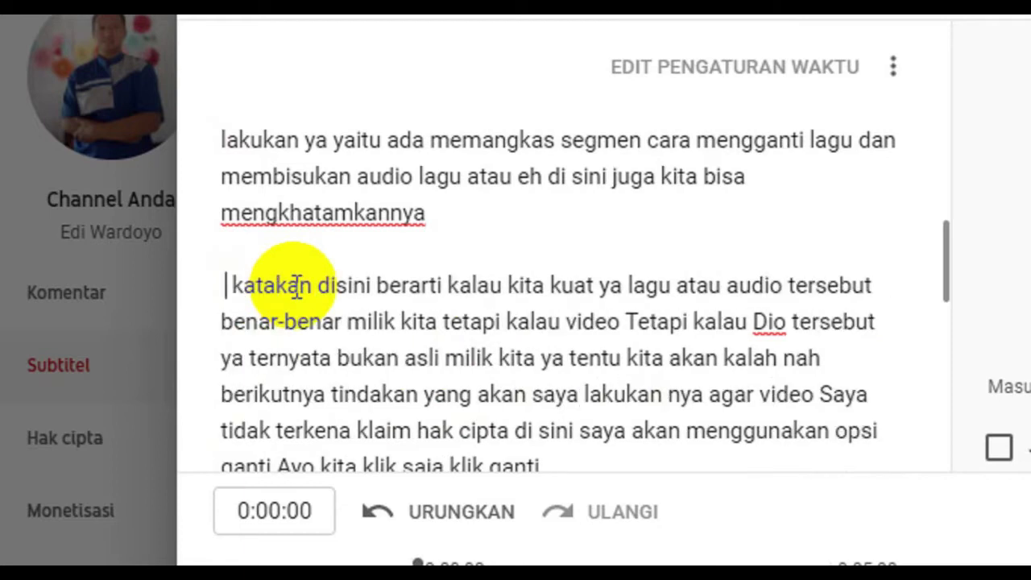
key("BackSpace")
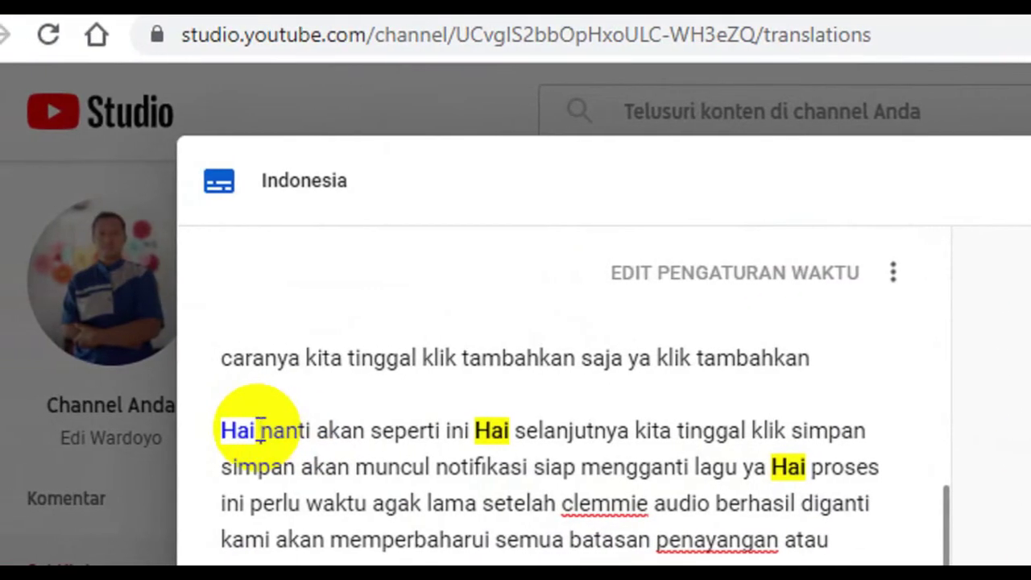
- Delete the three occurrences of "Hai" in the paragraph with "nanti akan seperti ini"
key("BackSpace")
double_click(451, 431)
key("BackSpace")
double_click(712, 467)
key("BackSpace")
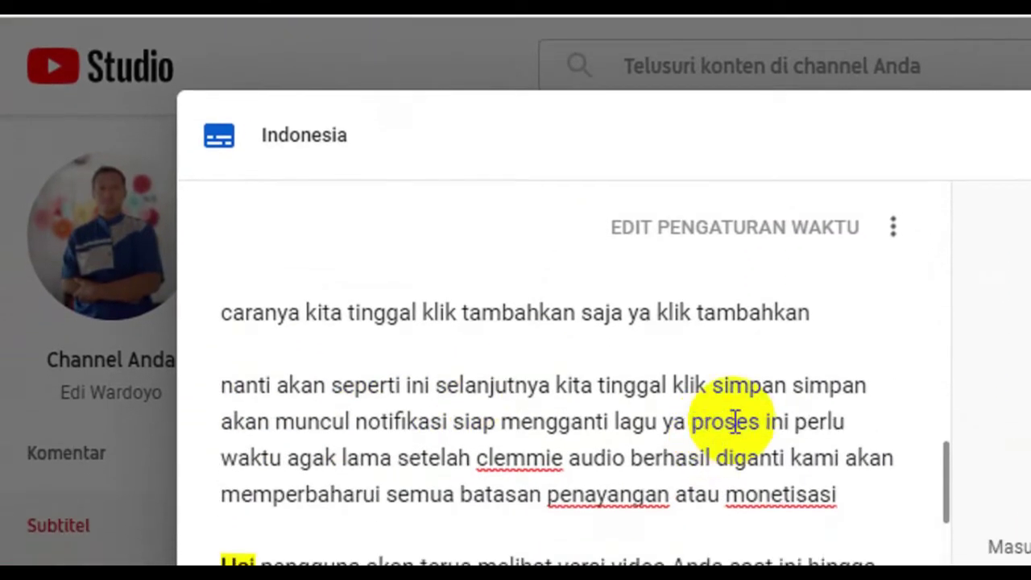
- Delete the word "Hai" before "pengguna akan terus", "jika sudah kita tutup" and "dan selanjutnya nanti" in the transcript
scroll(430, 357, "down", 4)
scroll(347, 451, "up", 4)
double_click(241, 560)
key("BackSpace")
scroll(266, 564, "down", 4)
double_click(242, 372)
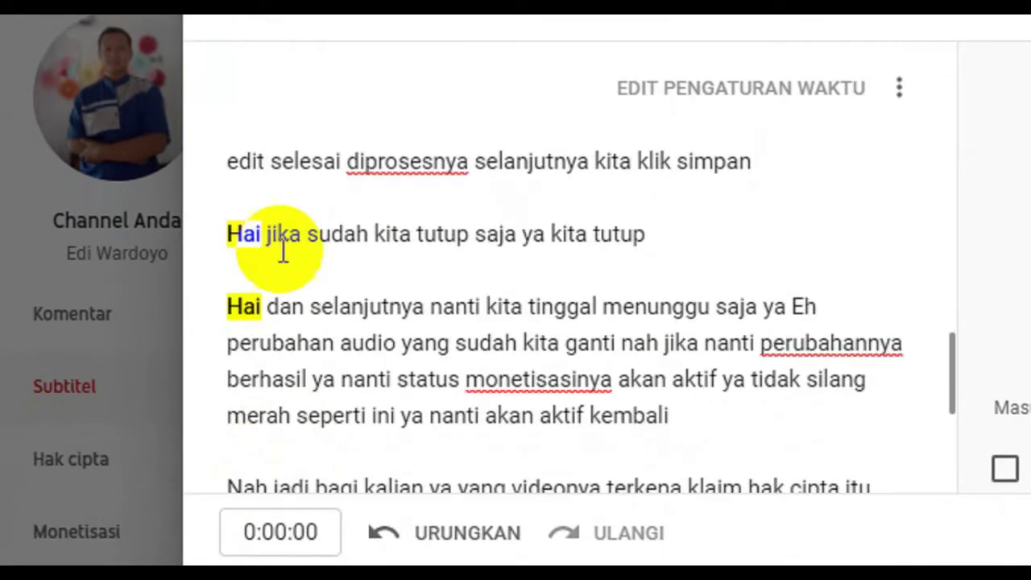
key("BackSpace")
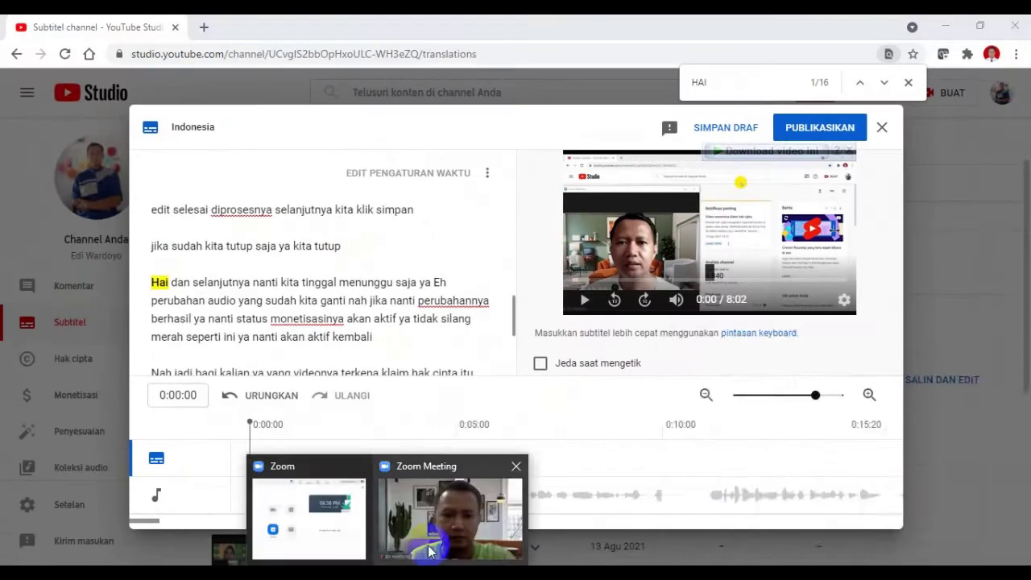
left_click(429, 552)
double_click(165, 283)
key("BackSpace")
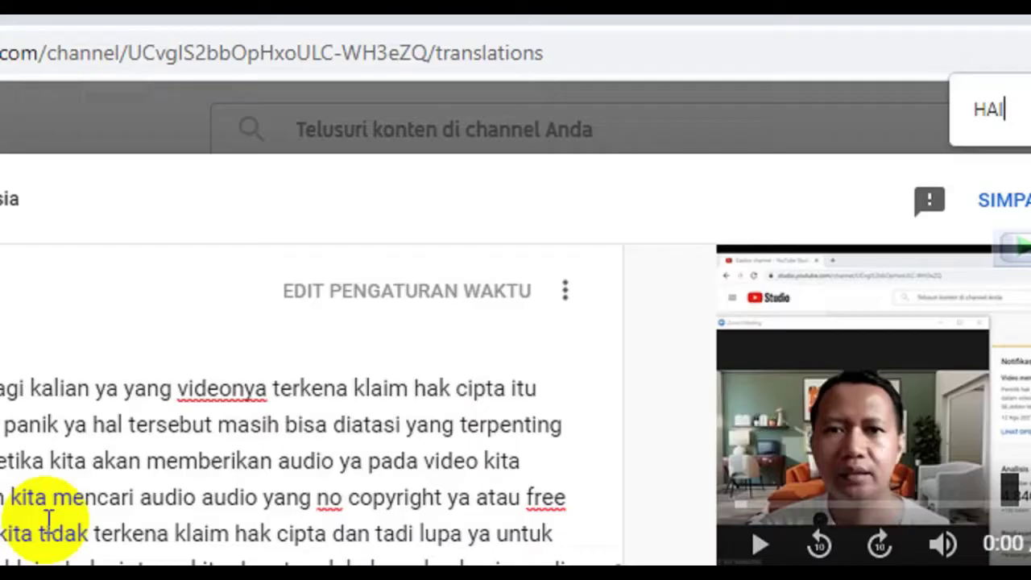
- Delete the remaining "Hai" words near the transcript's end, including the one before "tetapi"
scroll(48, 456, "down", 3)
double_click(252, 223)
key("BackSpace")
scroll(414, 242, "down", 5)
double_click(685, 200)
key("BackSpace")
- Select the stray text at the end of the transcript, from "tetapi" after "wabarakatuh" through "lali e"
scroll(685, 248, "down", 1)
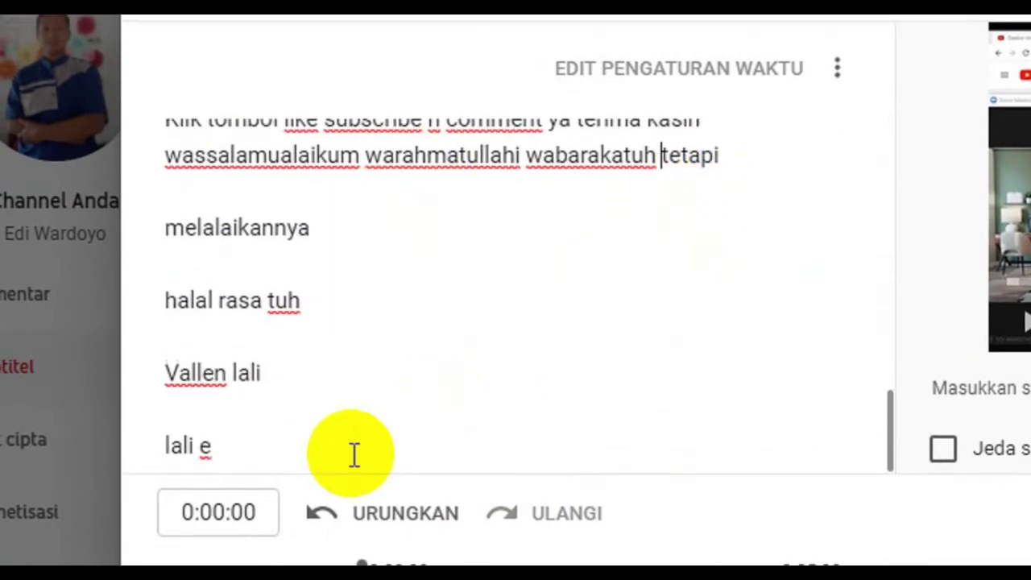
left_click_drag(291, 452, 159, 300)
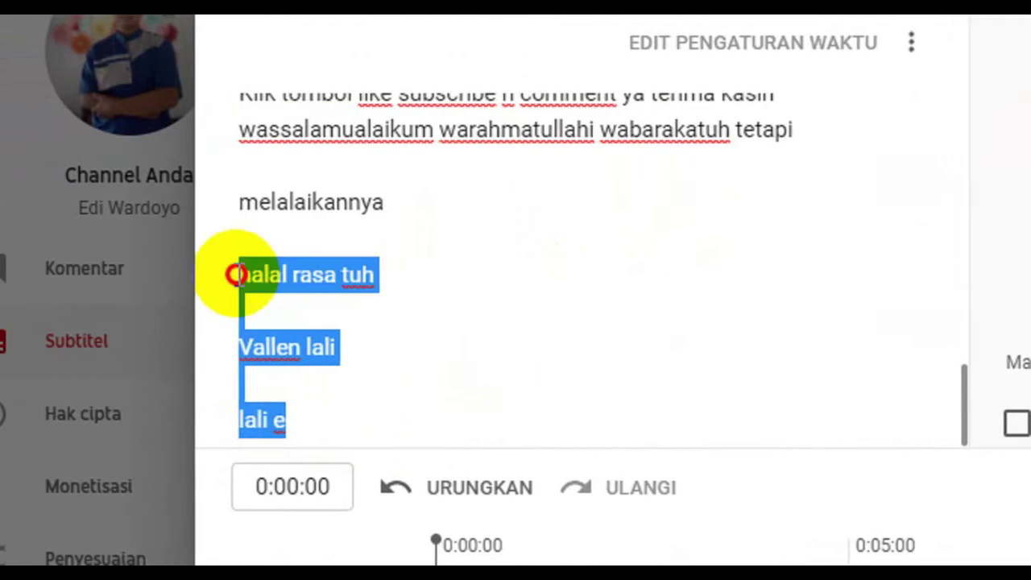
left_click_drag(235, 275, 751, 143)
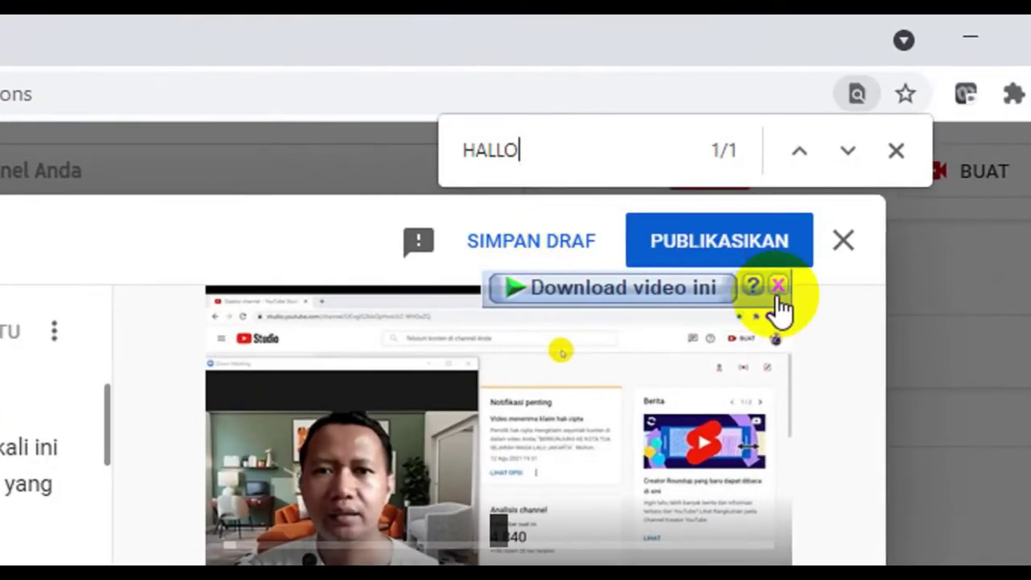
- Publish the edited Indonesian subtitles
left_click(537, 244)
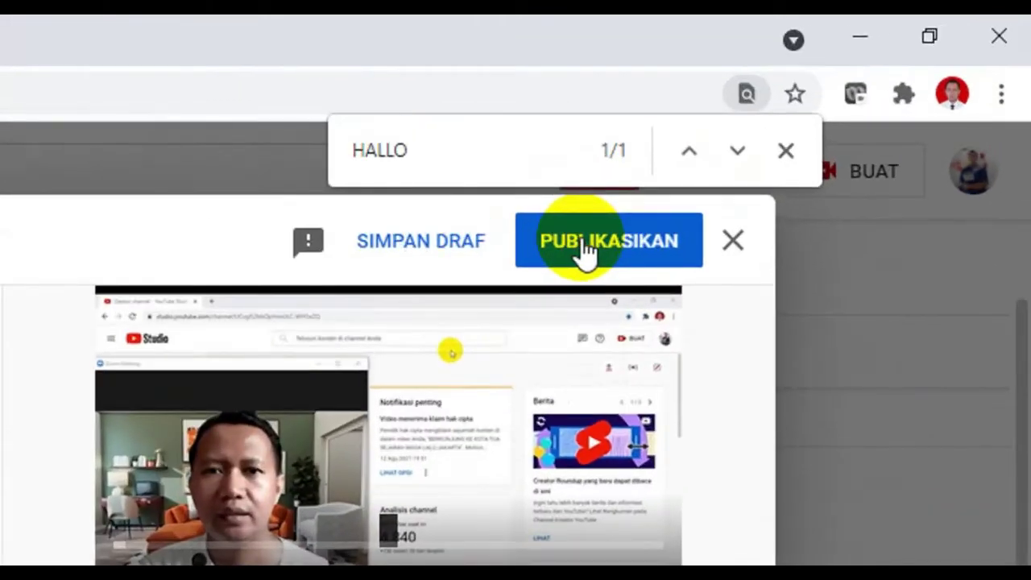
left_click(581, 241)
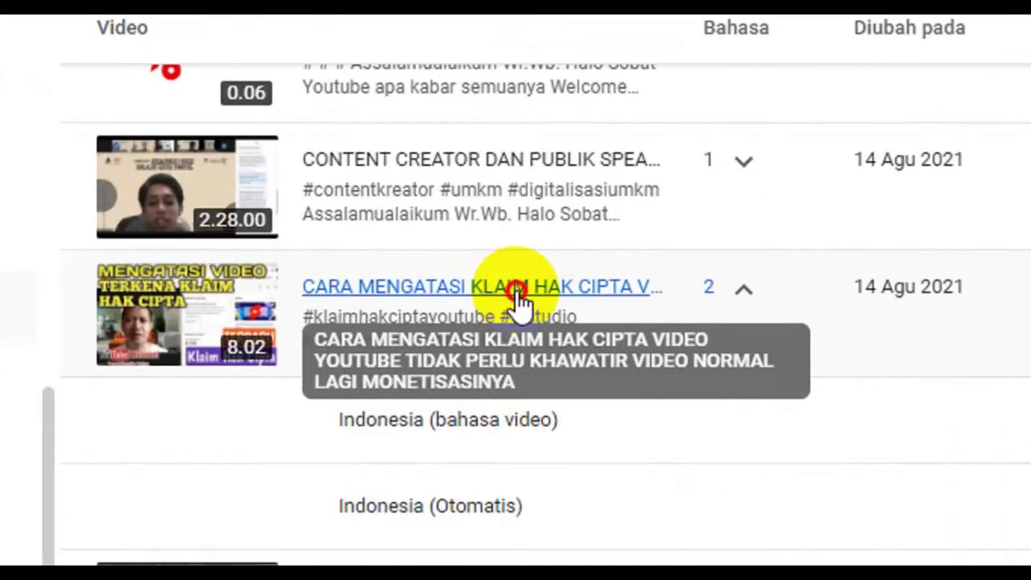
- Add Inggris (Inggris Raya) as a subtitle language for the video "CARA MENGATASI KLAIM HAK CIPTA VIDEO YOUTUBE"
left_click(423, 320)
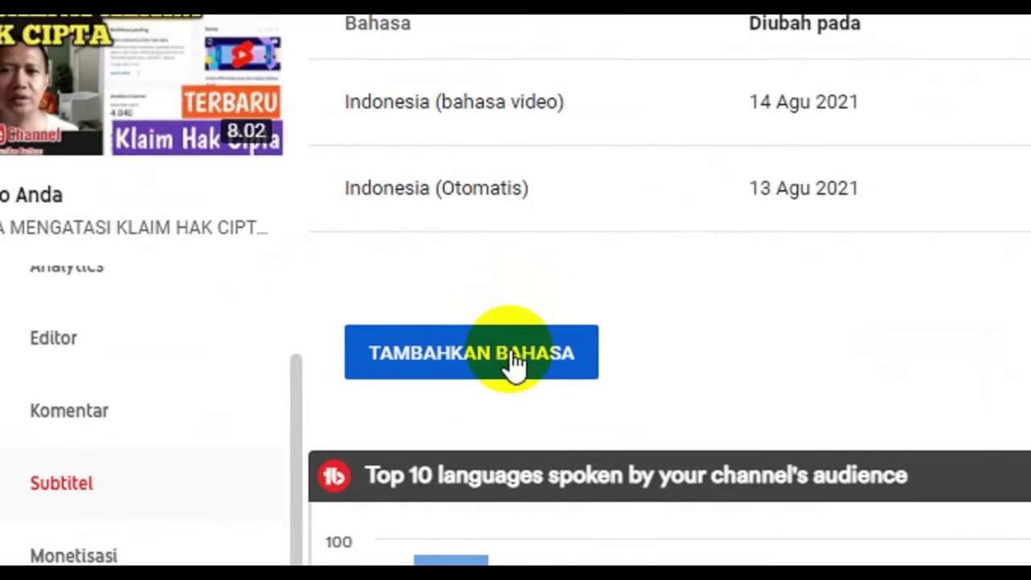
left_click(515, 363)
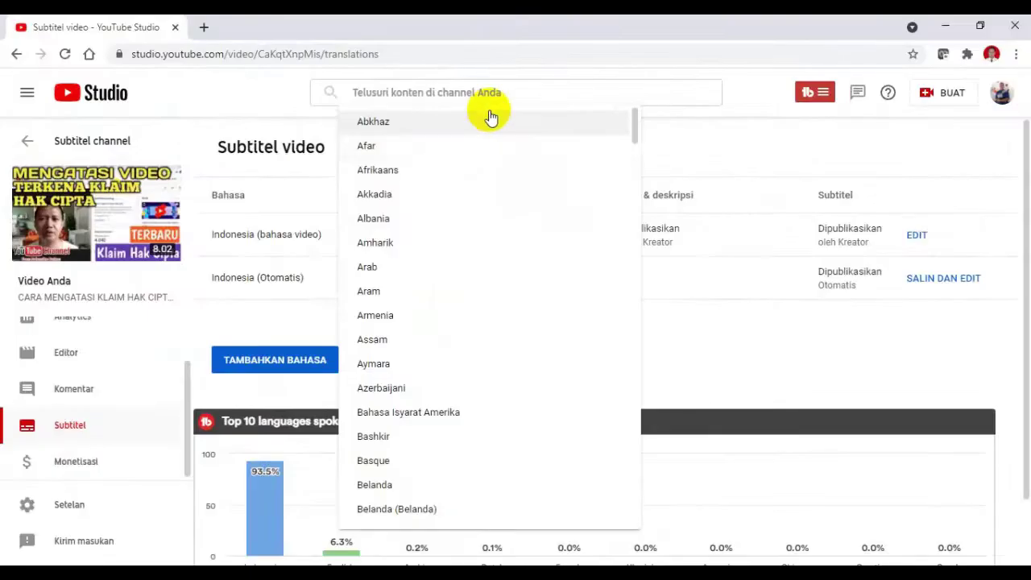
scroll(506, 390, "down", 6)
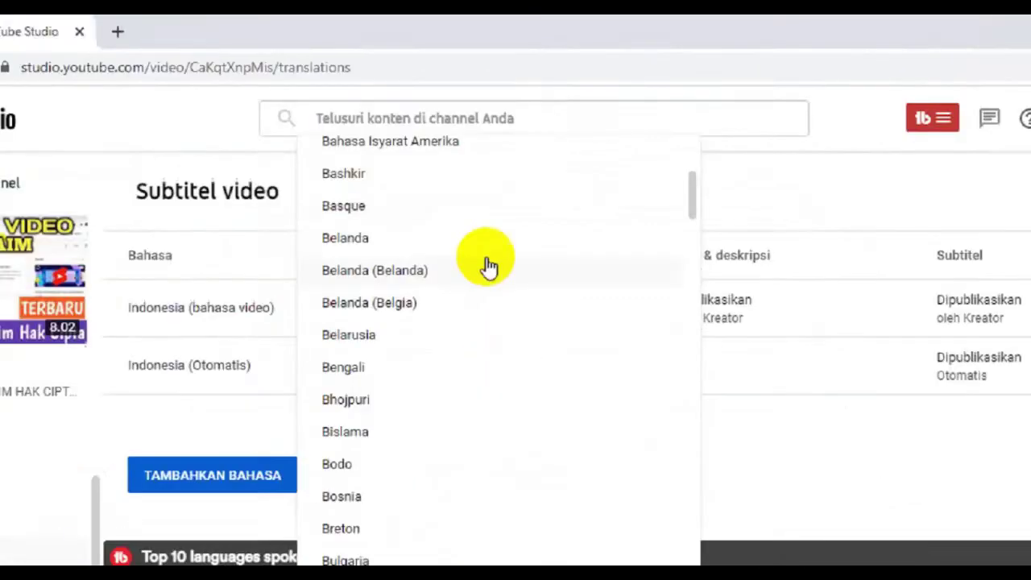
scroll(489, 267, "down", 5)
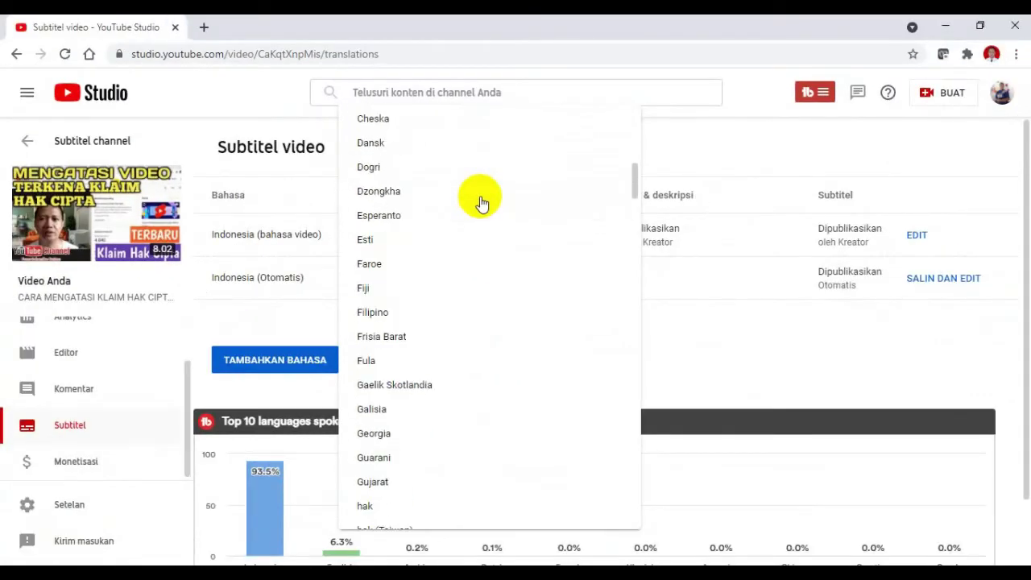
scroll(481, 204, "up", 10)
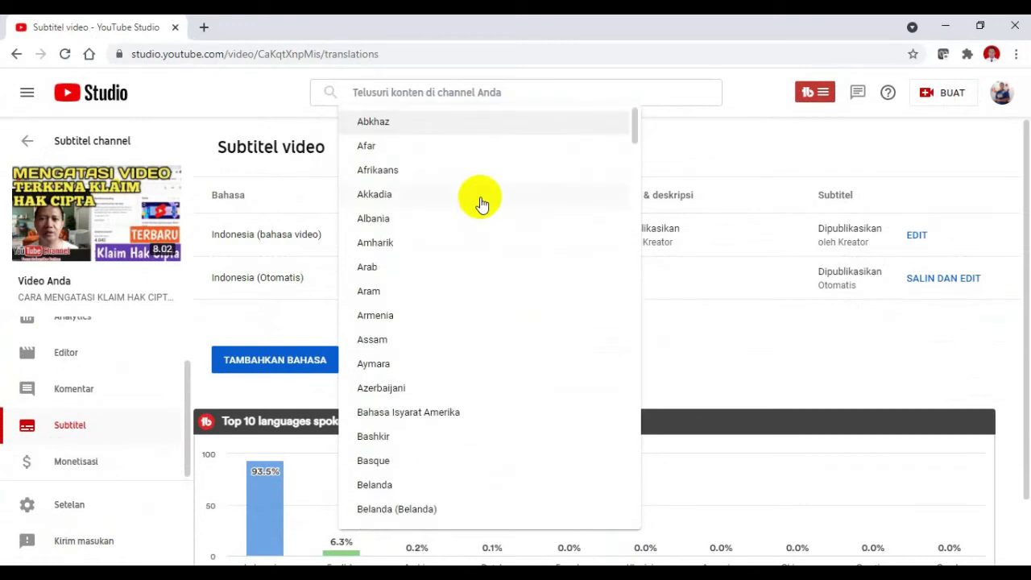
scroll(445, 229, "down", 1)
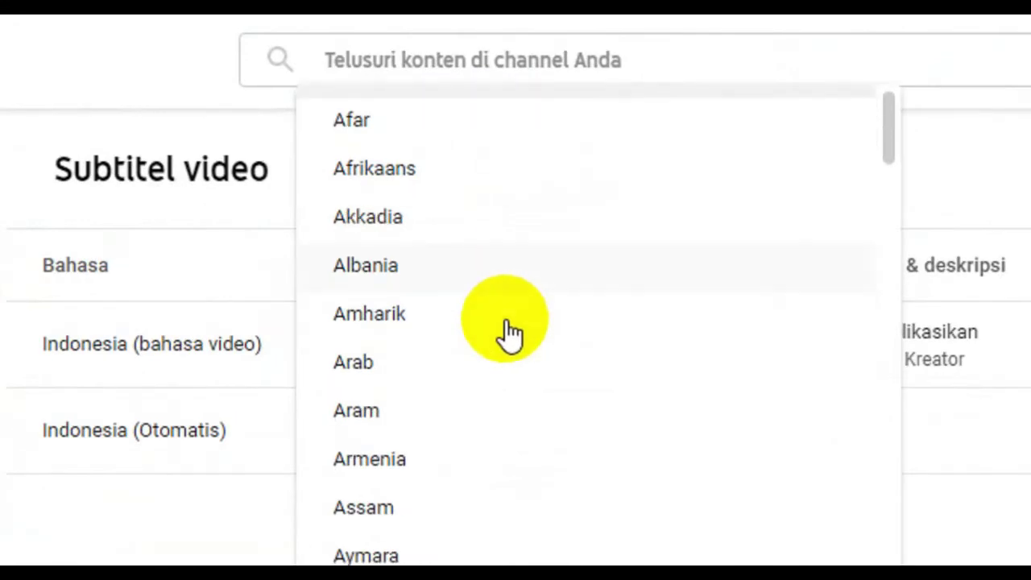
scroll(509, 332, "down", 1)
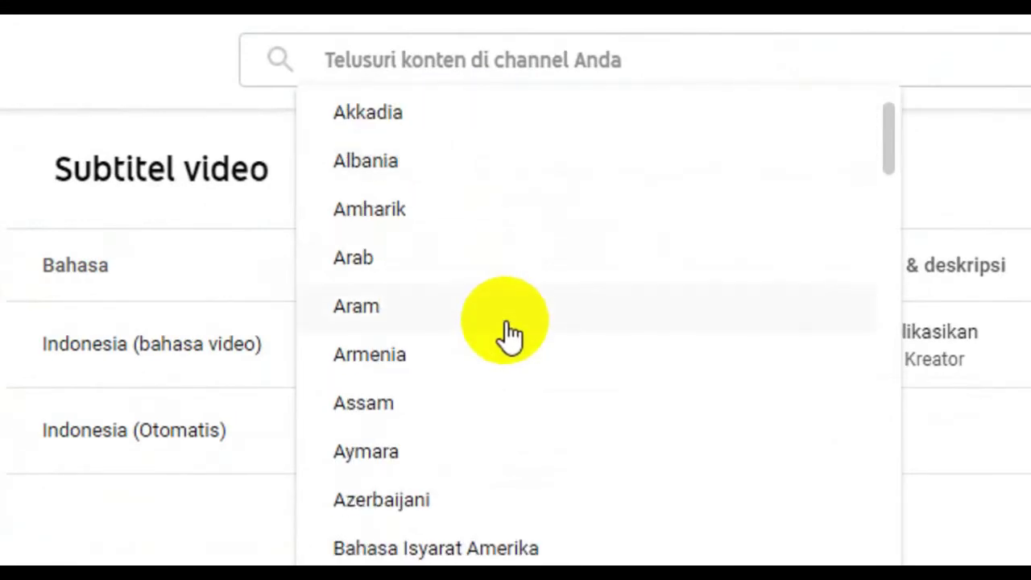
scroll(510, 332, "down", 10)
scroll(484, 339, "down", 5)
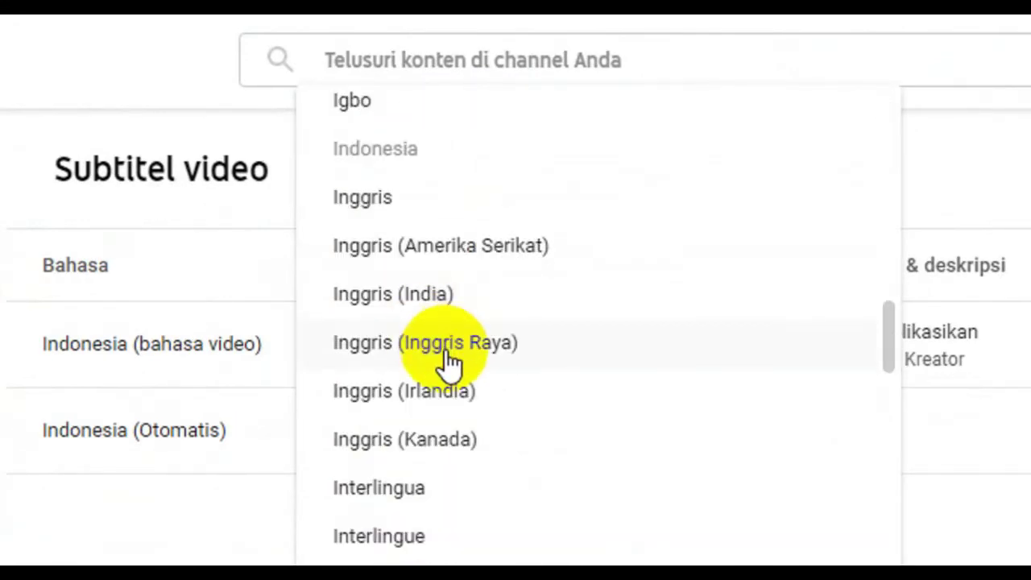
left_click(406, 348)
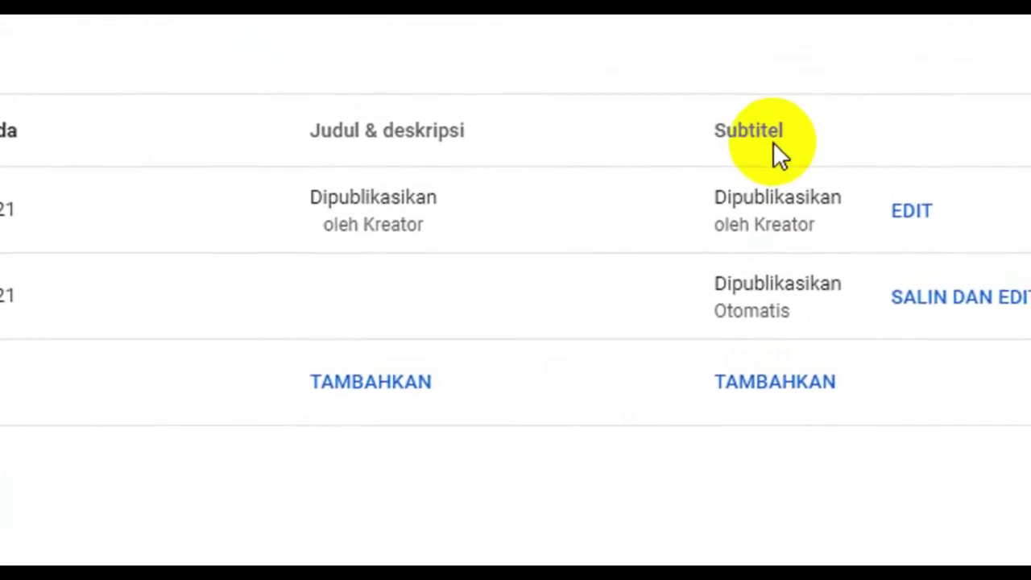
- Create the Inggris (Inggris Raya) subtitles by automatic translation, preview them in the video and publish them
left_click(774, 402)
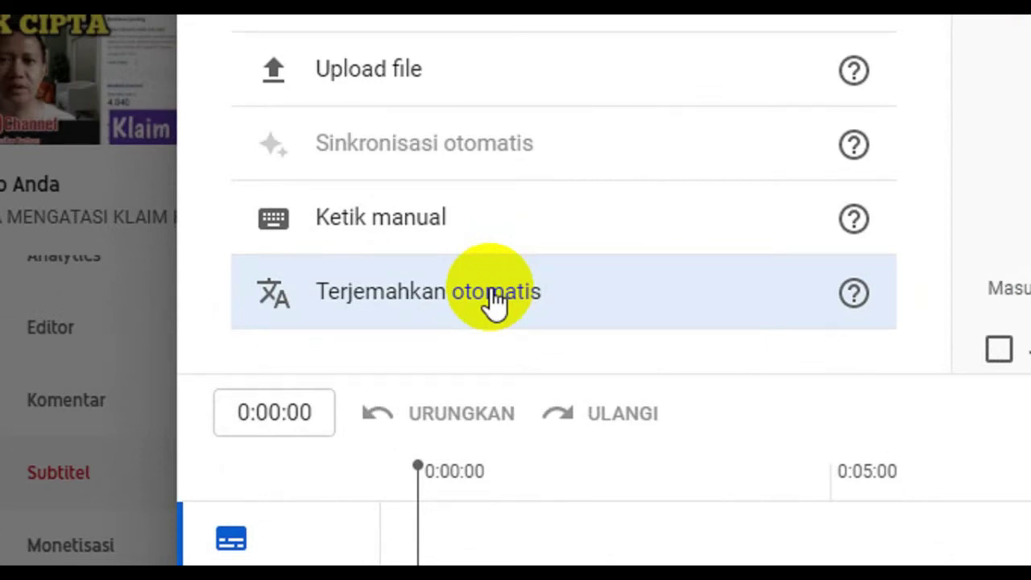
scroll(515, 284, "down", 3)
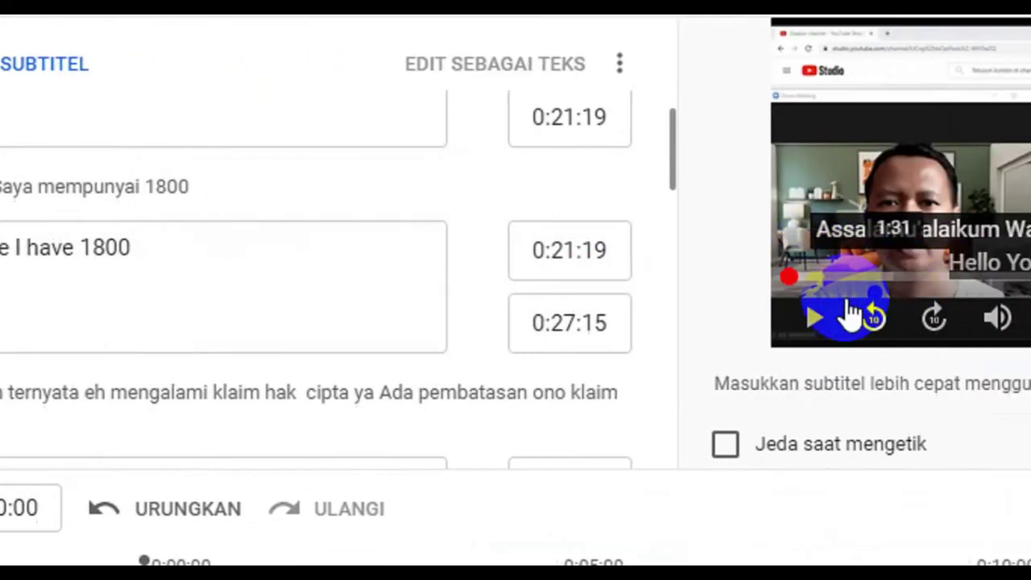
left_click(788, 320)
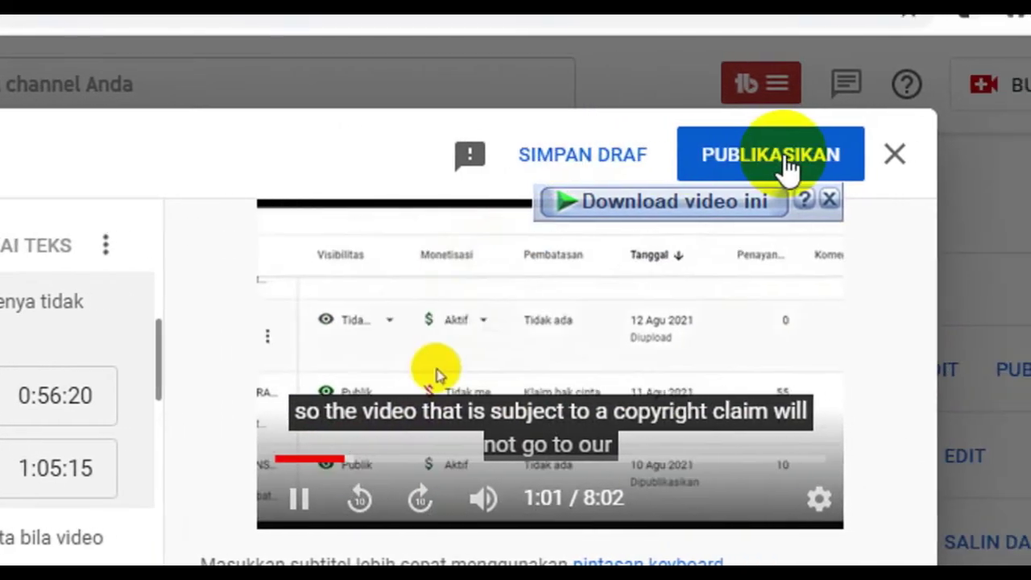
left_click(778, 161)
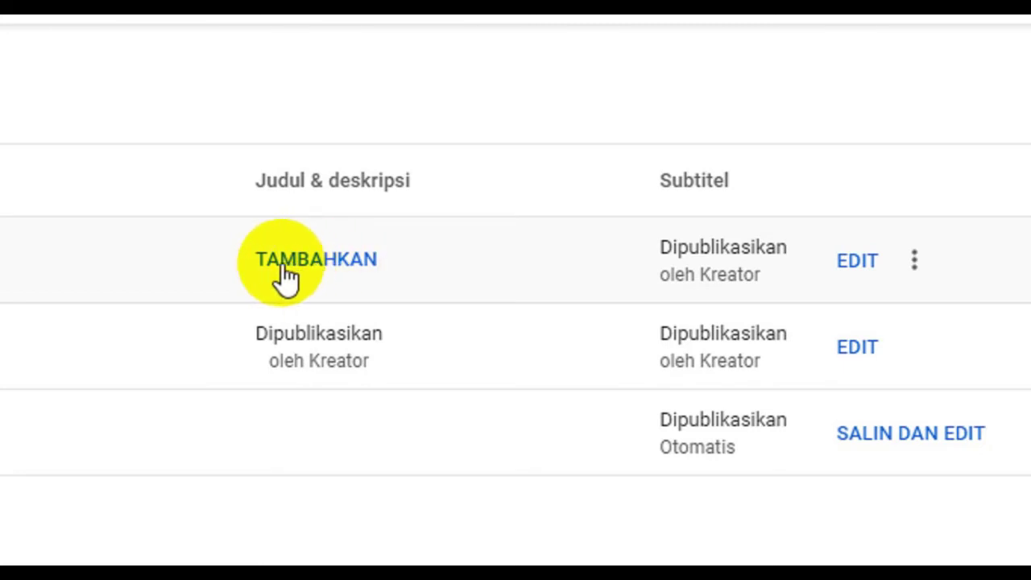
- Copy the original Indonesian title from the Inggris (Inggris Raya) title and description form into Google's Indonesian-to-English translator
left_click(298, 272)
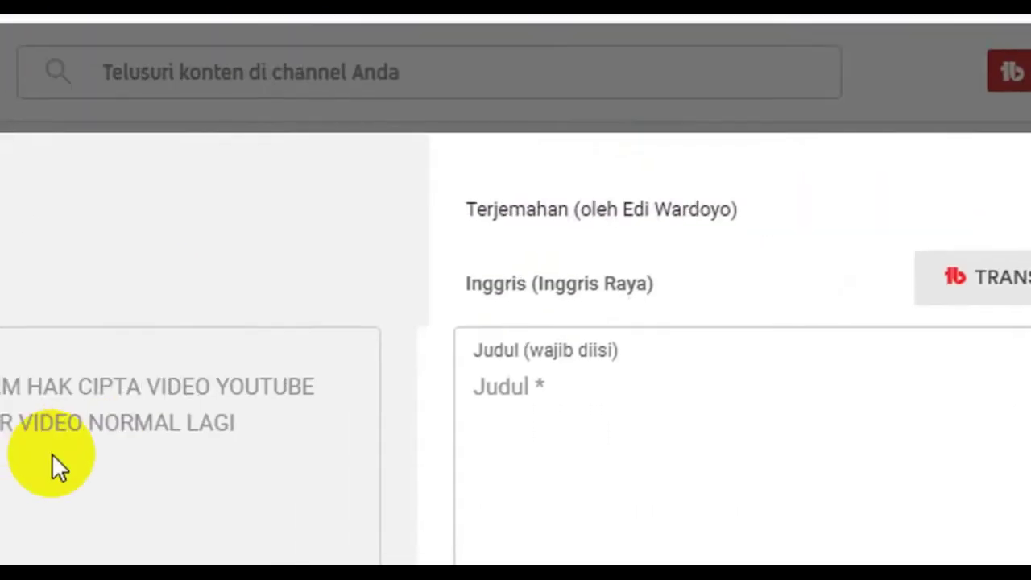
left_click_drag(212, 430, 231, 363)
left_click(421, 46)
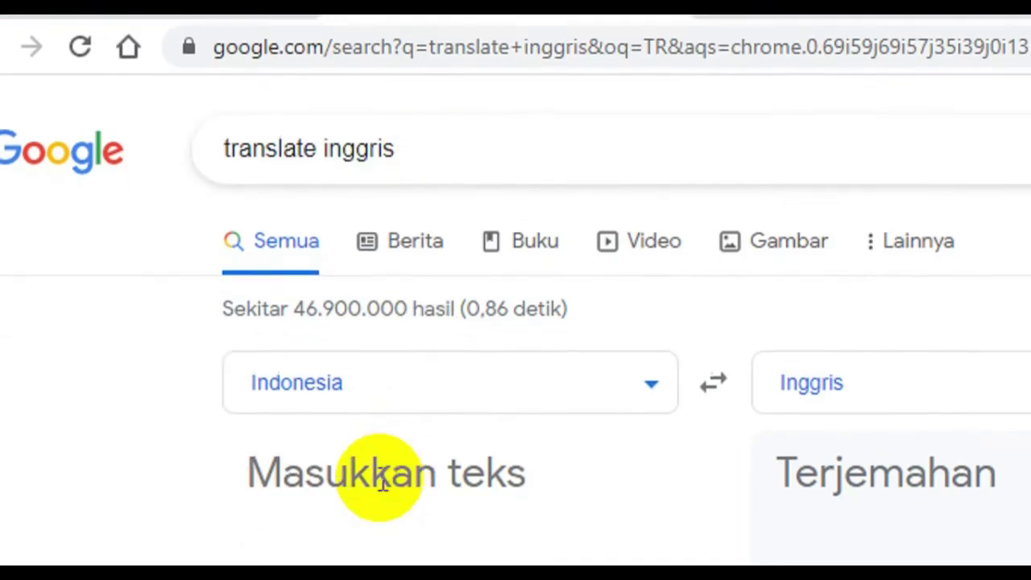
left_click(334, 492)
right_click(331, 492)
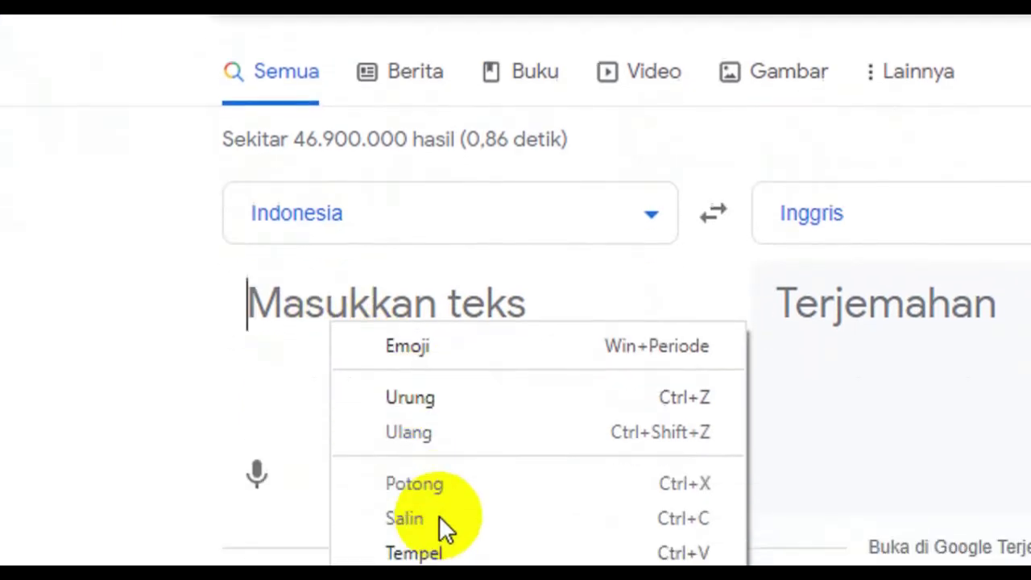
left_click(445, 472)
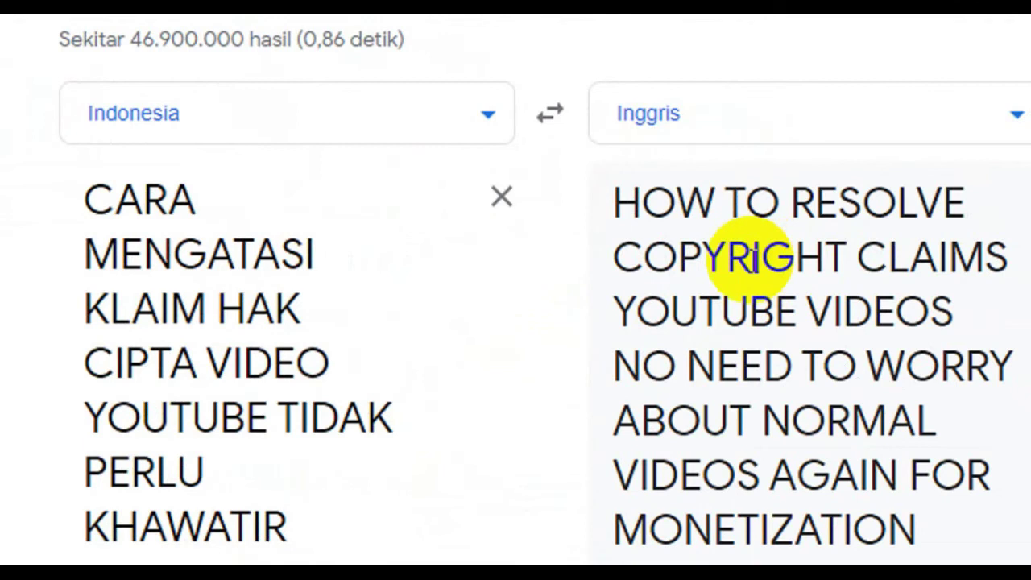
- Copy the English translation of the title and paste it as the Inggris (Inggris Raya) title in YouTube Studio
scroll(749, 258, "down", 2)
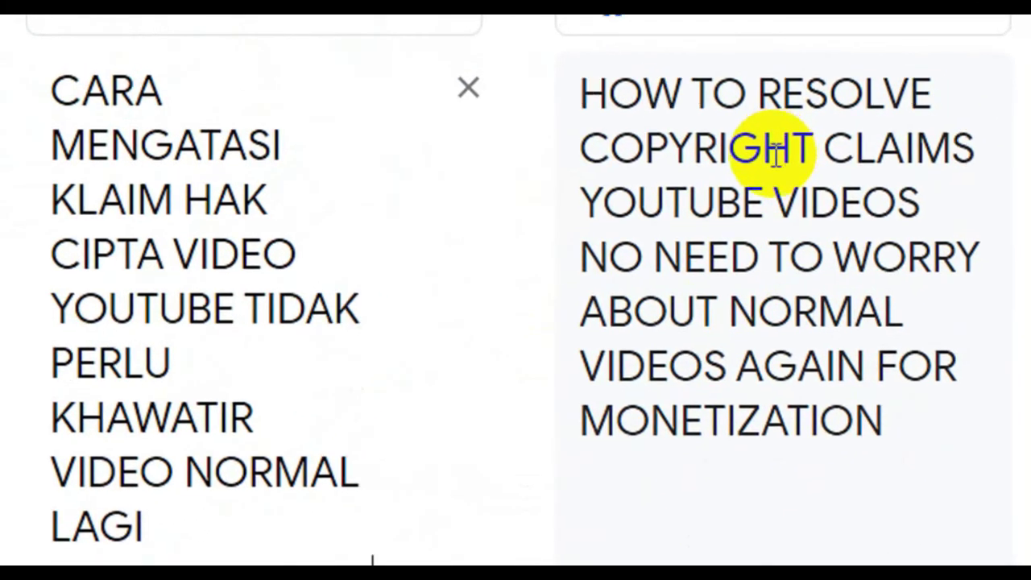
scroll(599, 478, "down", 2)
scroll(599, 478, "down", 2)
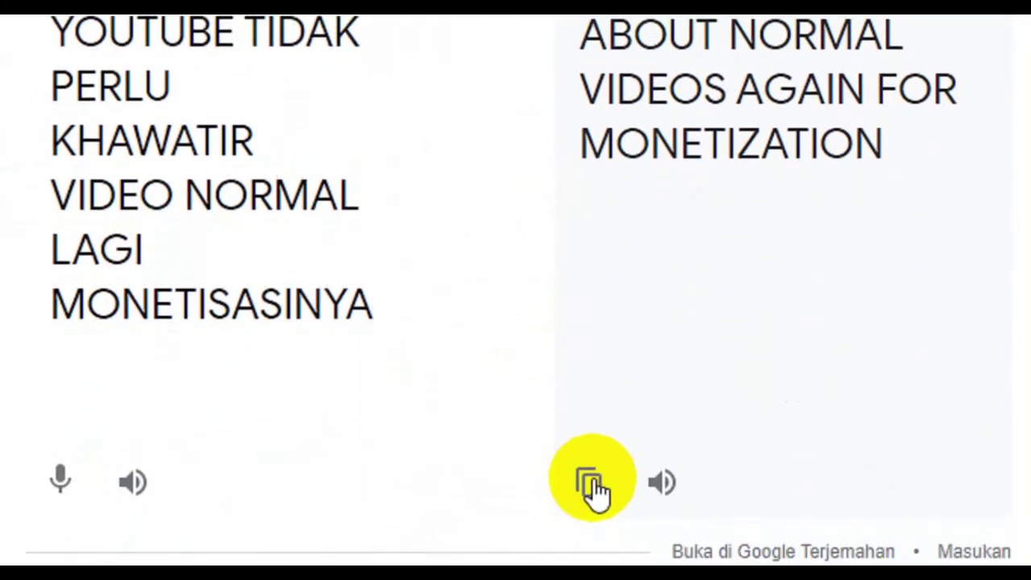
left_click(592, 483)
left_click(161, 32)
left_click(574, 262)
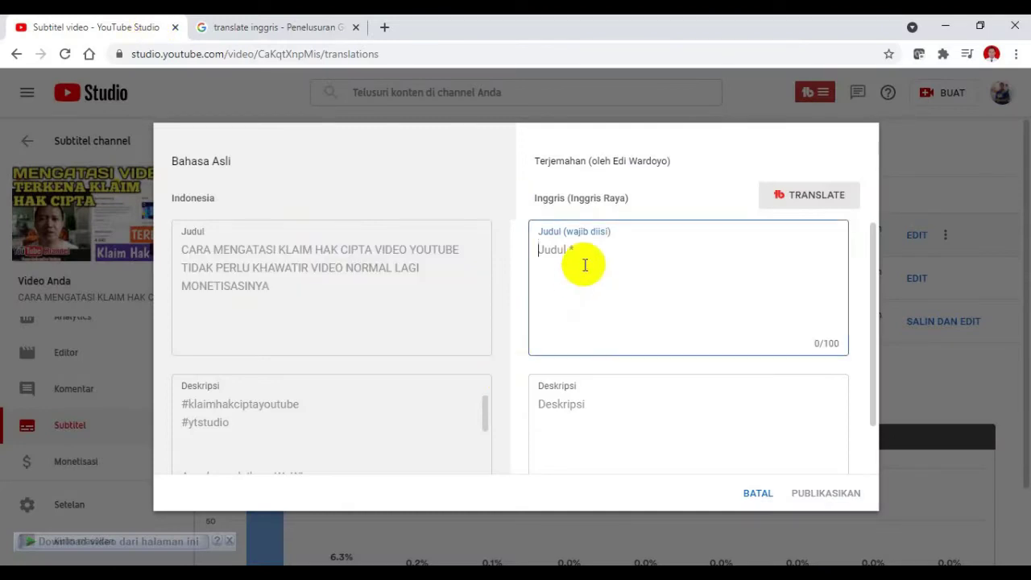
right_click(565, 261)
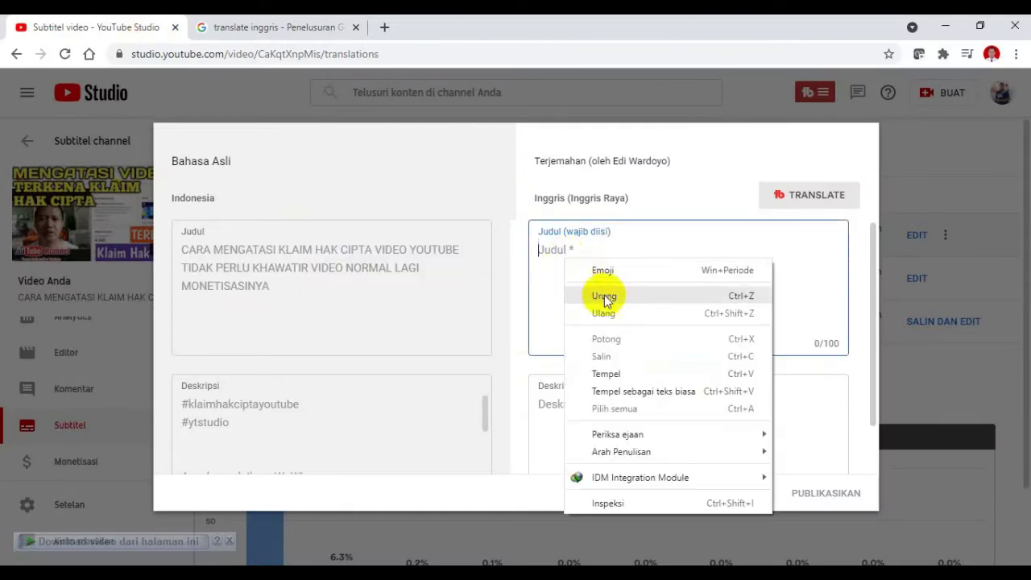
left_click(613, 372)
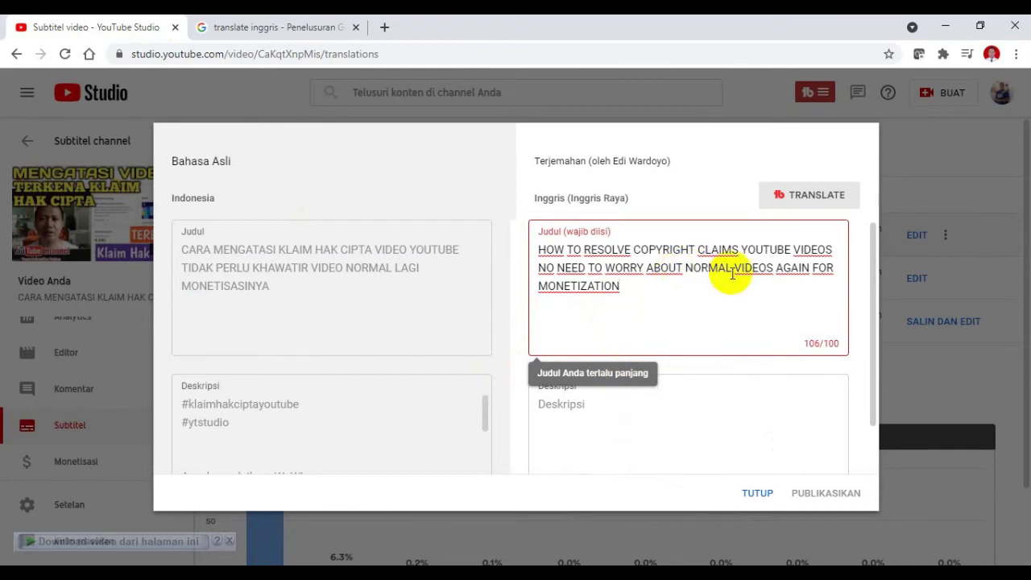
- Shorten the English title by deleting the word "ABOUT" and publish the translated title
left_click(684, 268)
left_click_drag(681, 267, 651, 267)
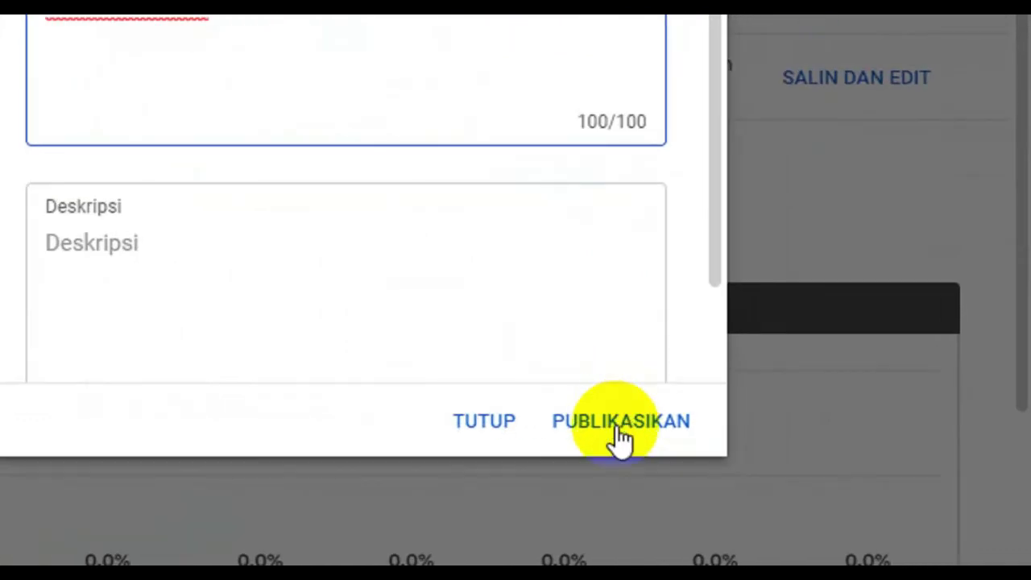
left_click(618, 433)
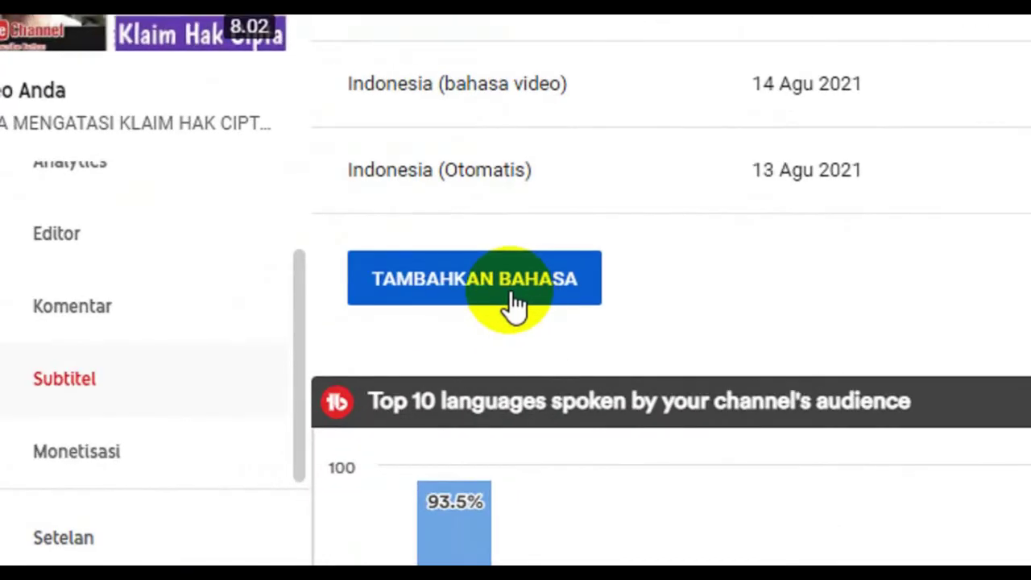
- Add Arab as another subtitle language for the video
left_click(300, 377)
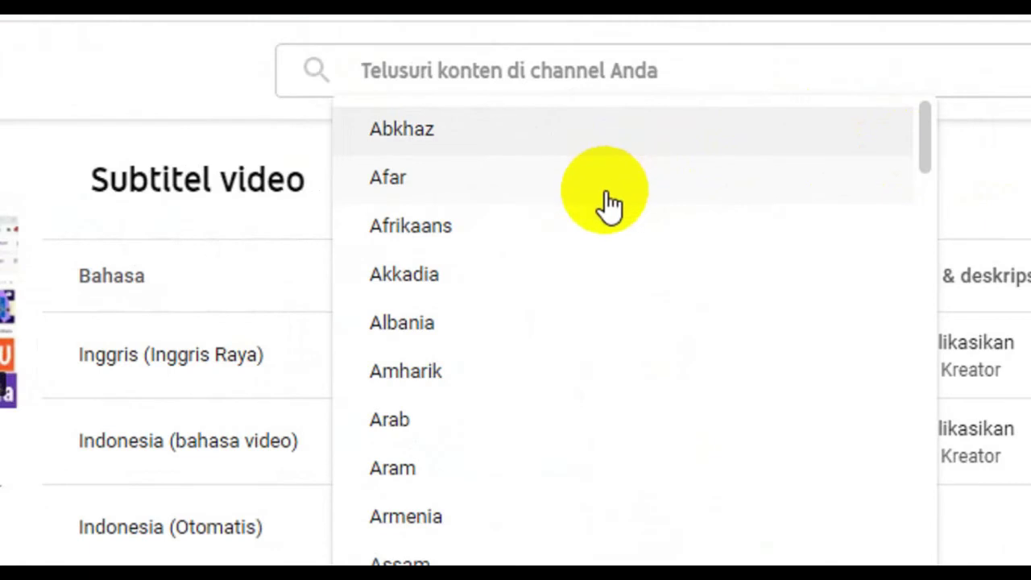
scroll(600, 278, "down", 2)
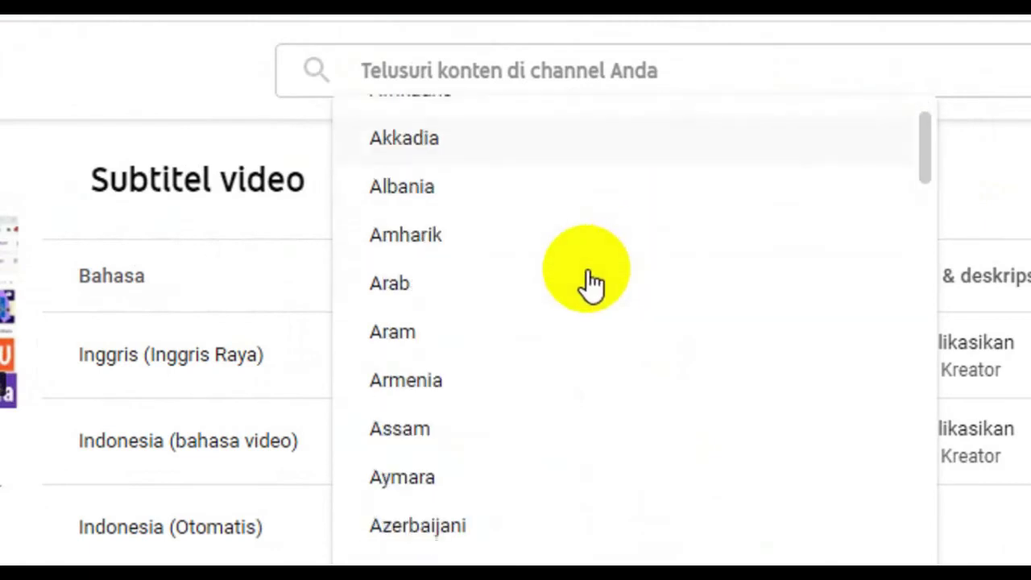
left_click(440, 278)
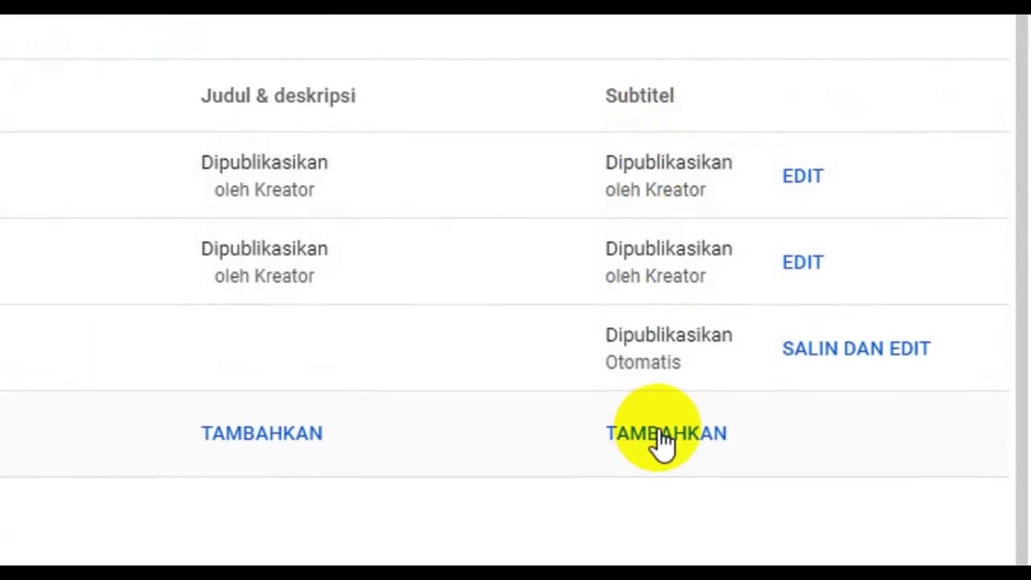
- Create the Arab subtitles by automatic translation, review the translated lines and publish them
left_click(659, 439)
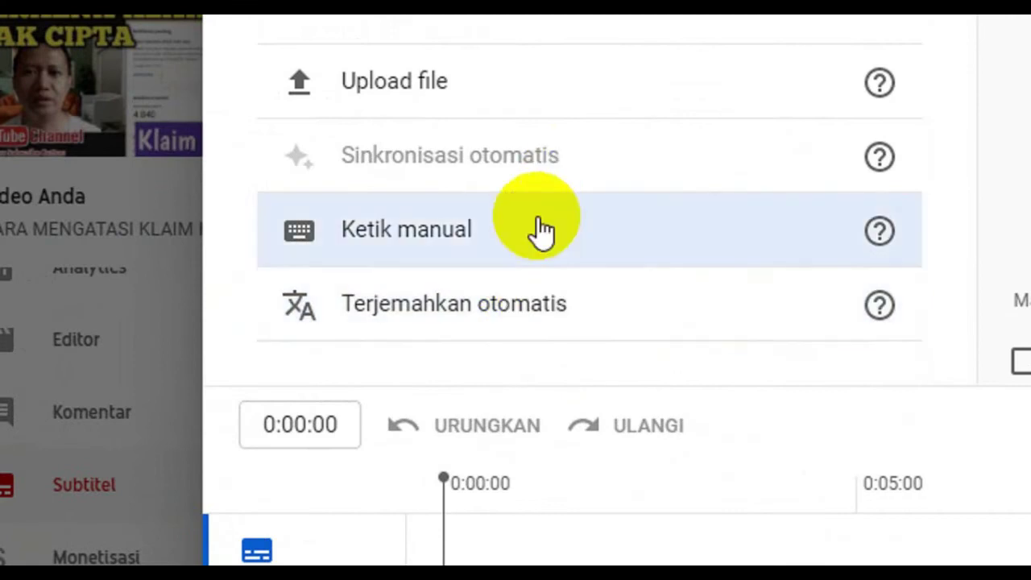
left_click(486, 325)
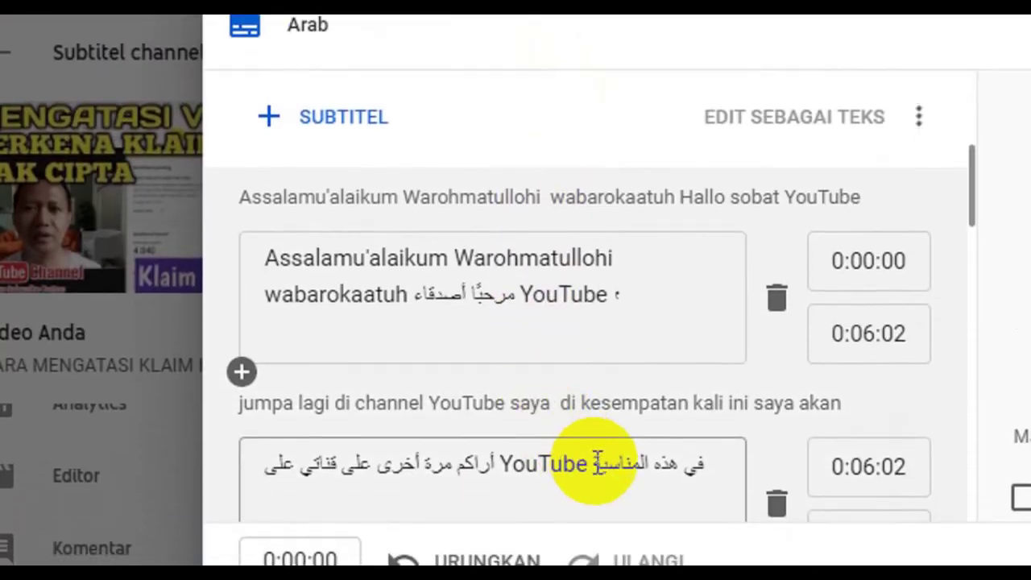
scroll(594, 494, "down", 3)
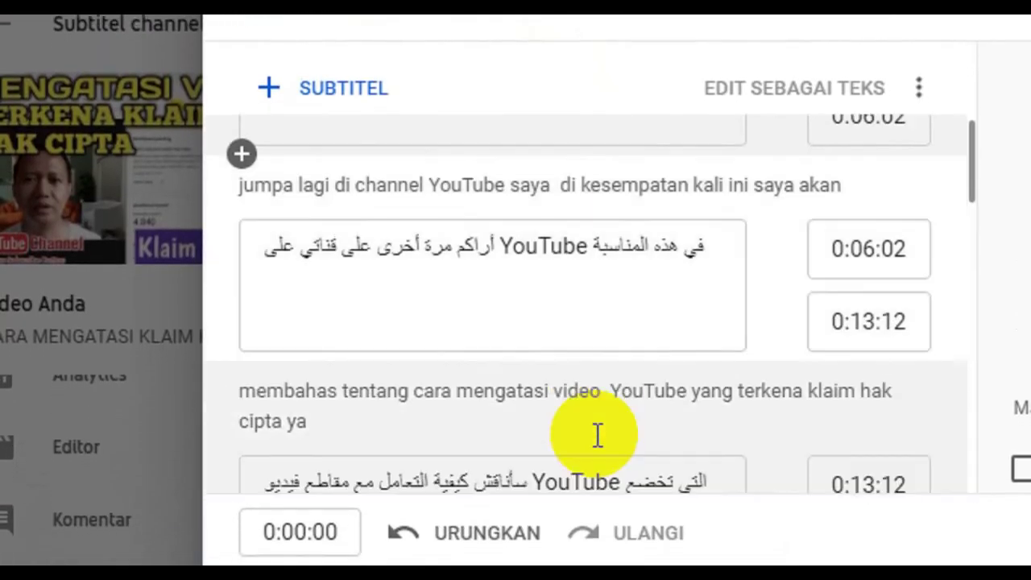
scroll(598, 435, "down", 3)
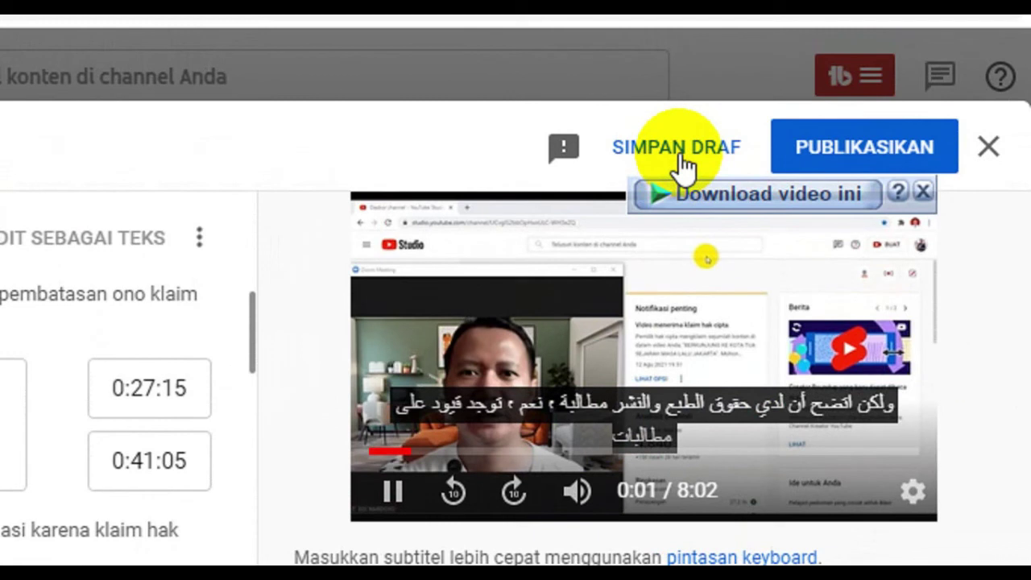
left_click(680, 157)
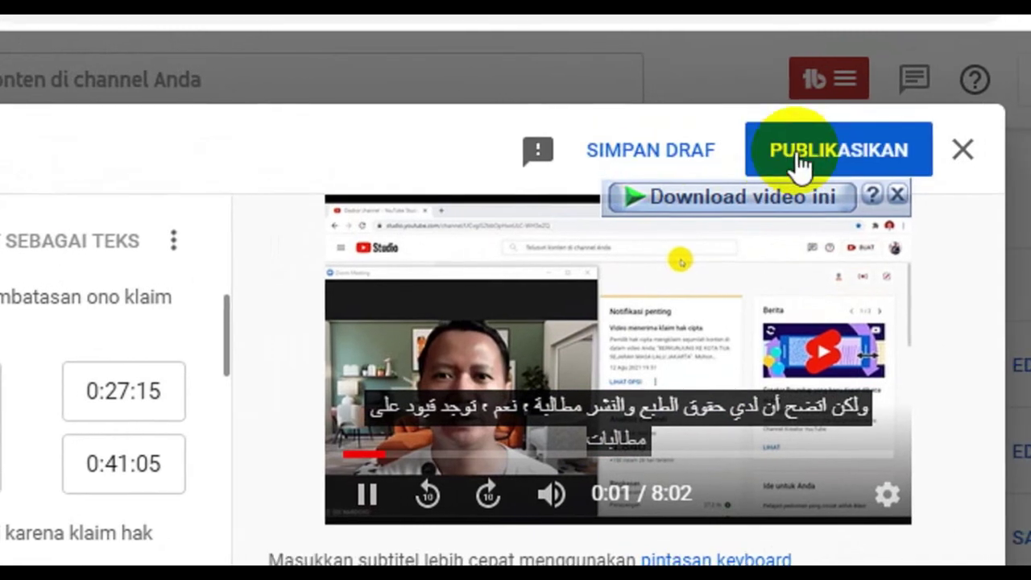
left_click(800, 164)
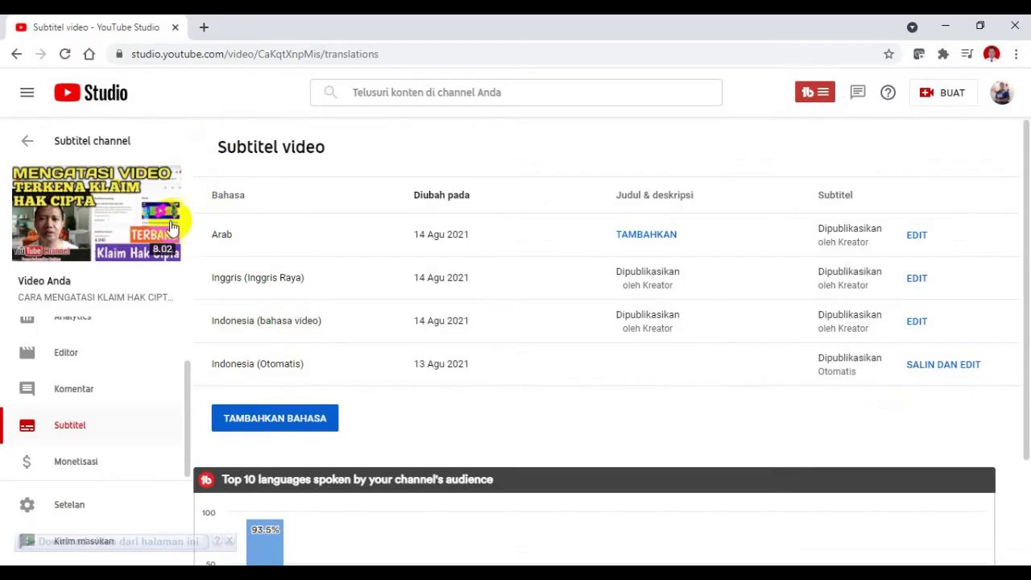
- Open the video on YouTube for viewing
mouse_move(100, 216)
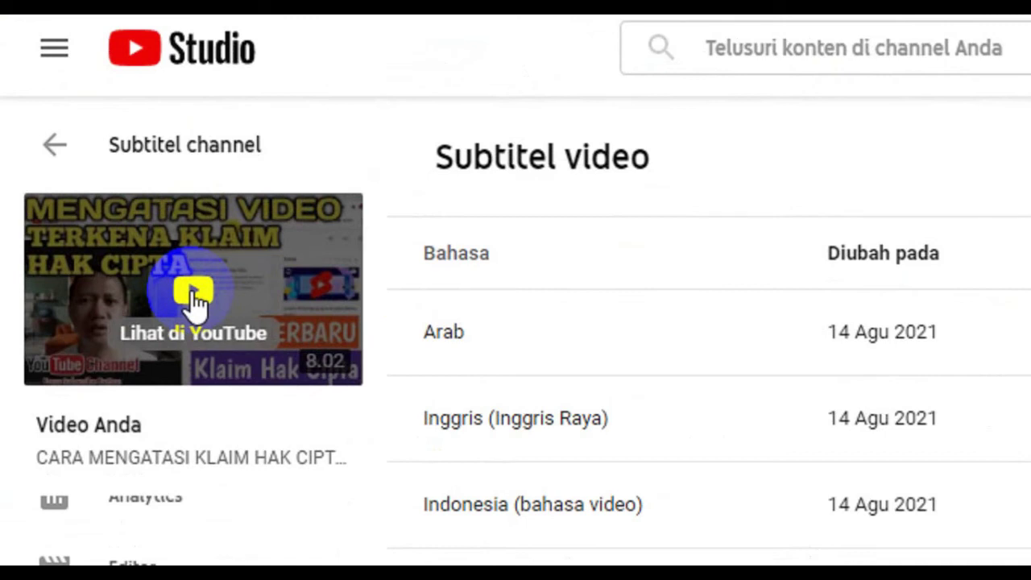
left_click(192, 294)
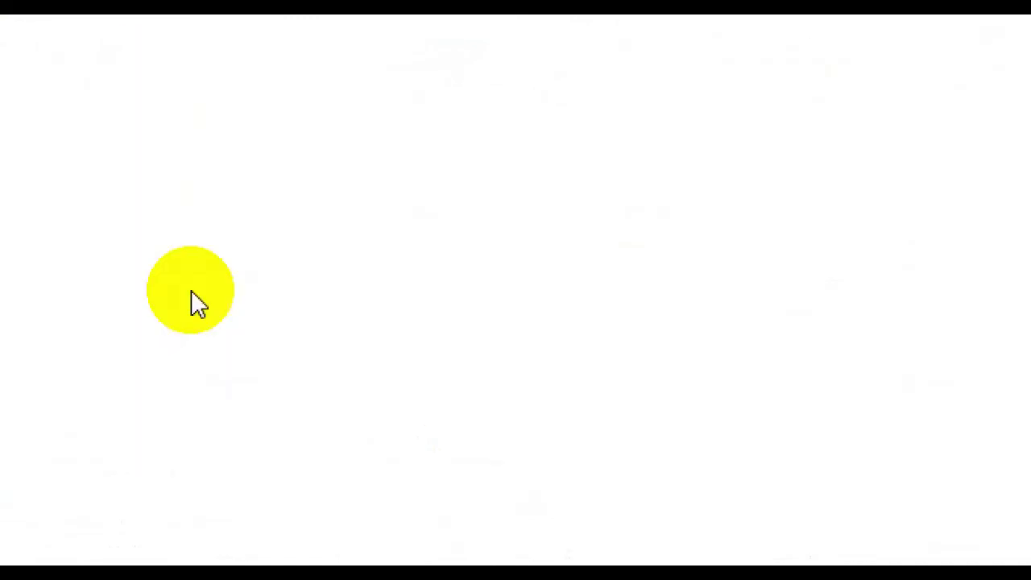